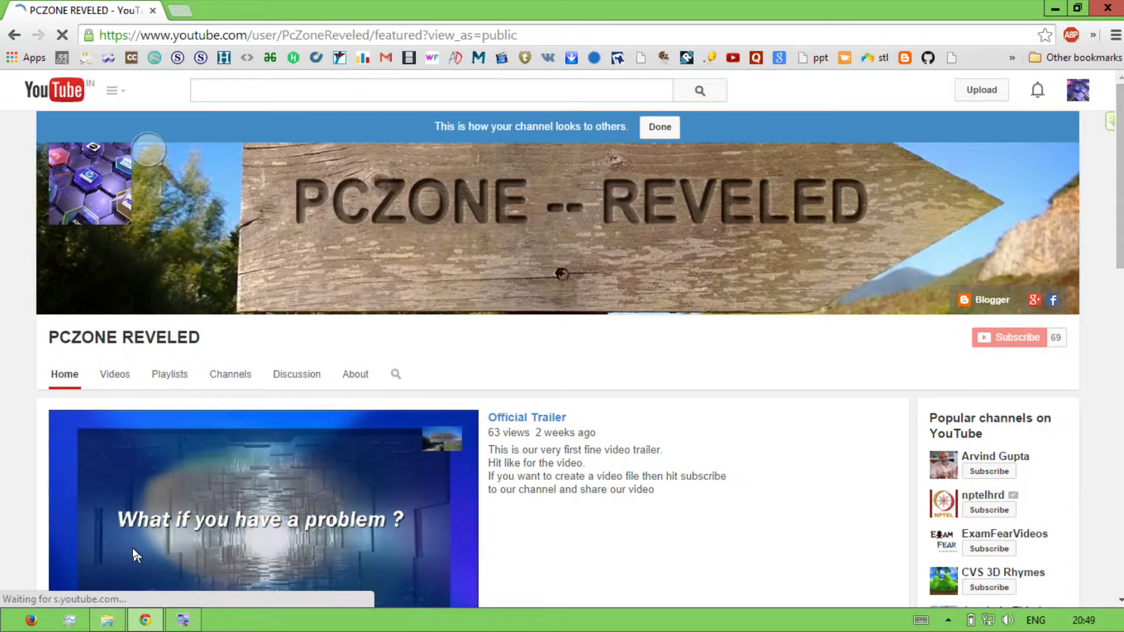
- Show This PC's drive list, refresh it, and select Removable Disk (F:)
{"action": "left_click", "coordinate": [107, 621]}
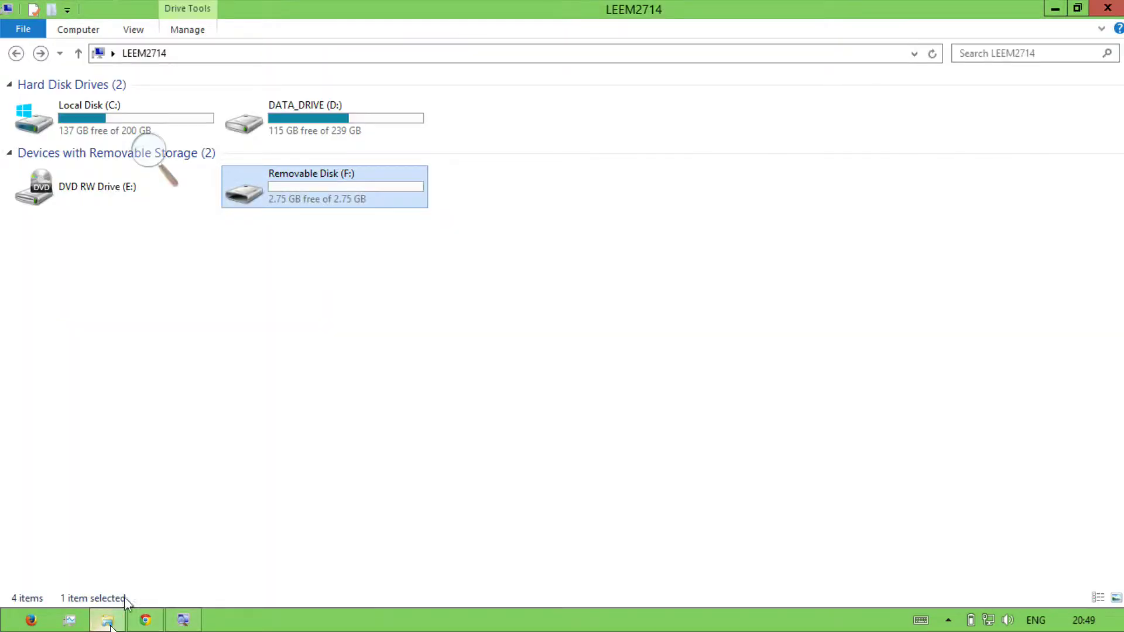
{"action": "left_click", "coordinate": [246, 335]}
{"action": "right_click", "coordinate": [246, 334]}
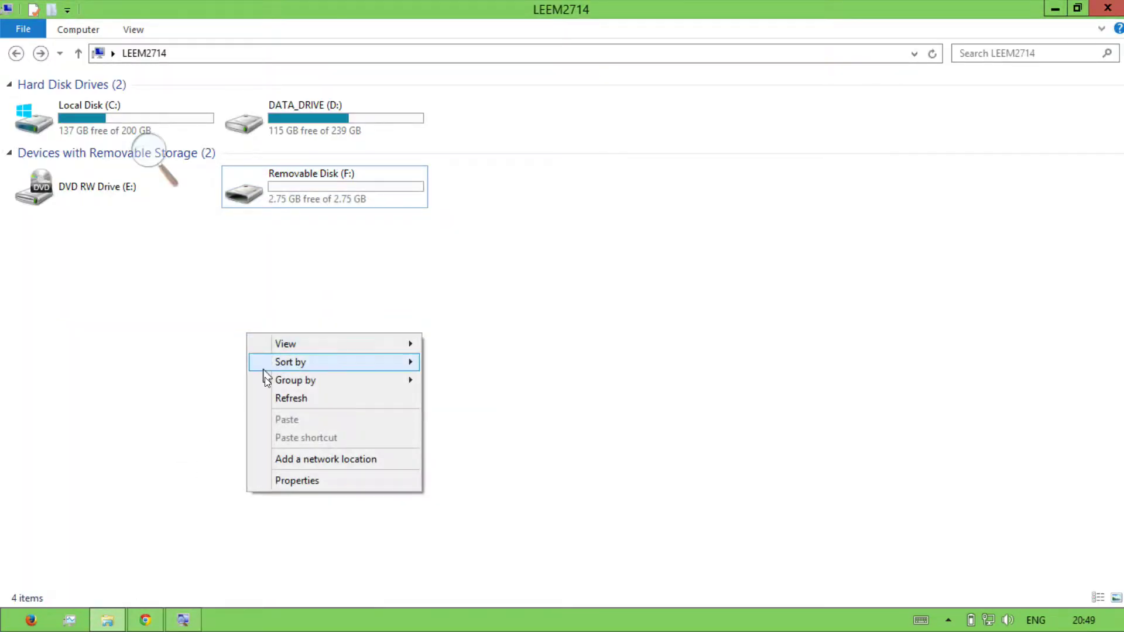
{"action": "left_click", "coordinate": [271, 398]}
{"action": "left_click", "coordinate": [324, 181]}
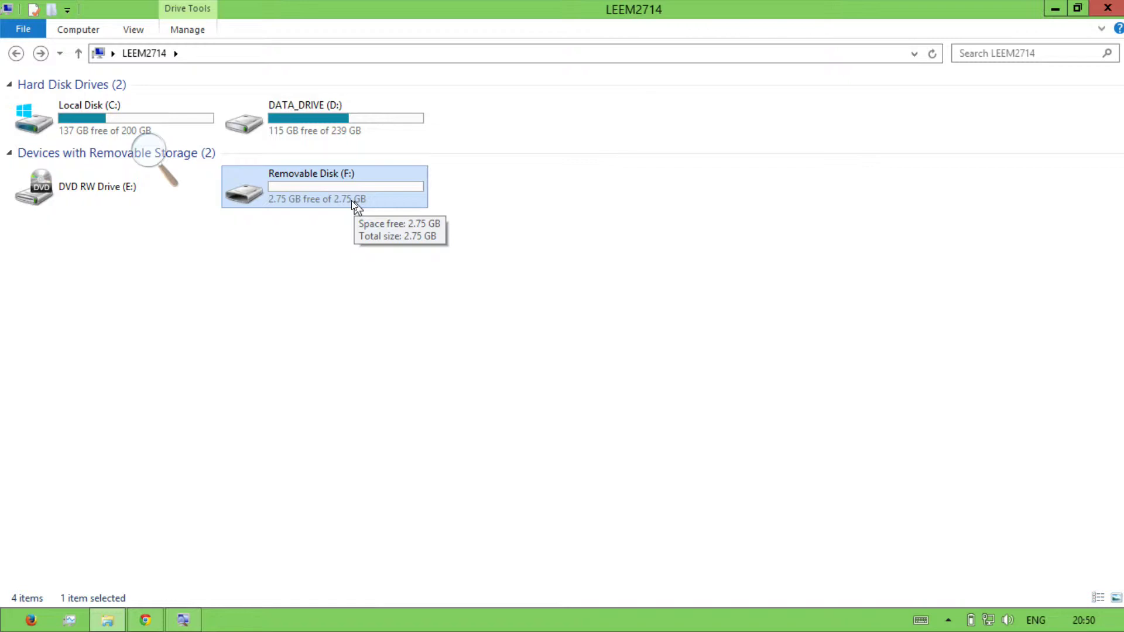
- Quick-format Removable Disk (F:) as FAT32, confirming the data-erase warning and completion notice
{"action": "right_click", "coordinate": [354, 208]}
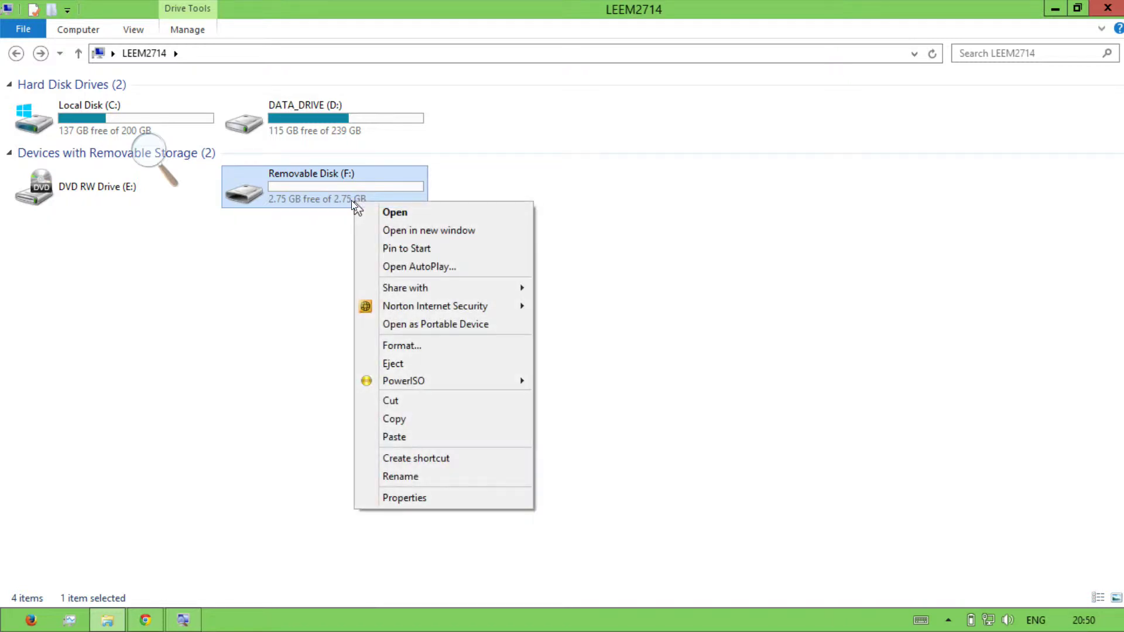
{"action": "left_click", "coordinate": [387, 352]}
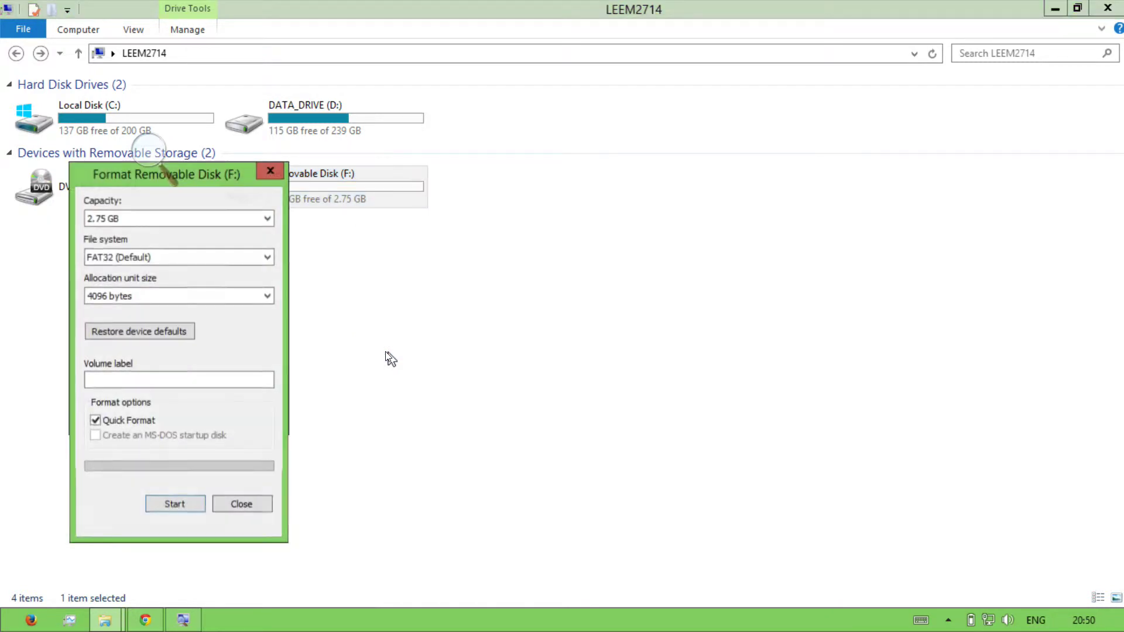
{"action": "left_click", "coordinate": [230, 218]}
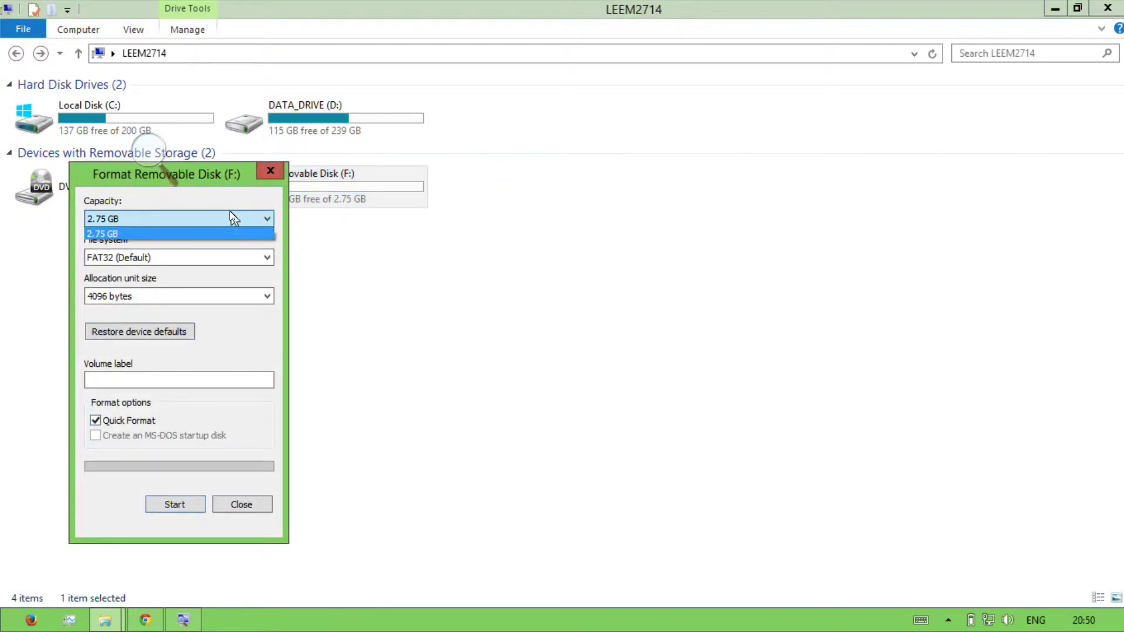
{"action": "left_click", "coordinate": [175, 504]}
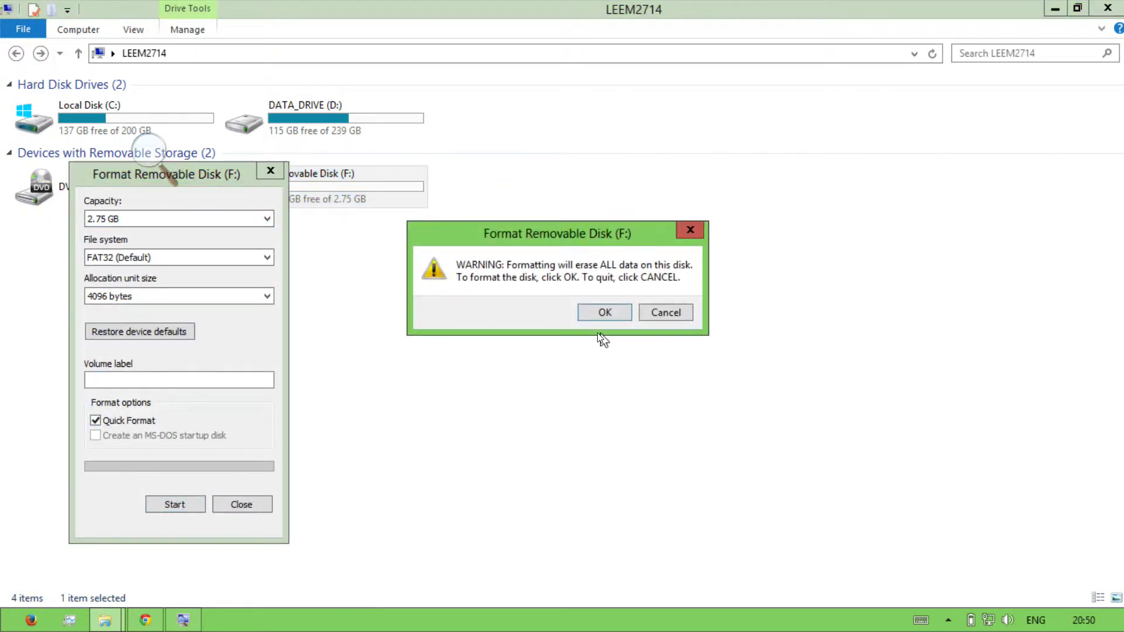
{"action": "left_click", "coordinate": [629, 315]}
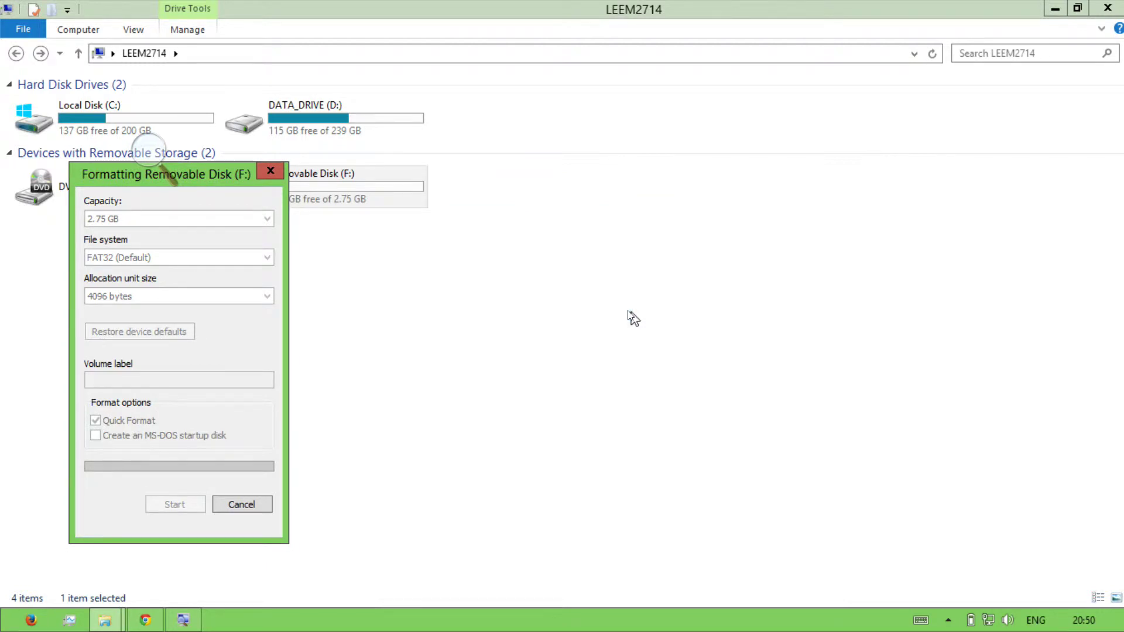
{"action": "left_click", "coordinate": [654, 313]}
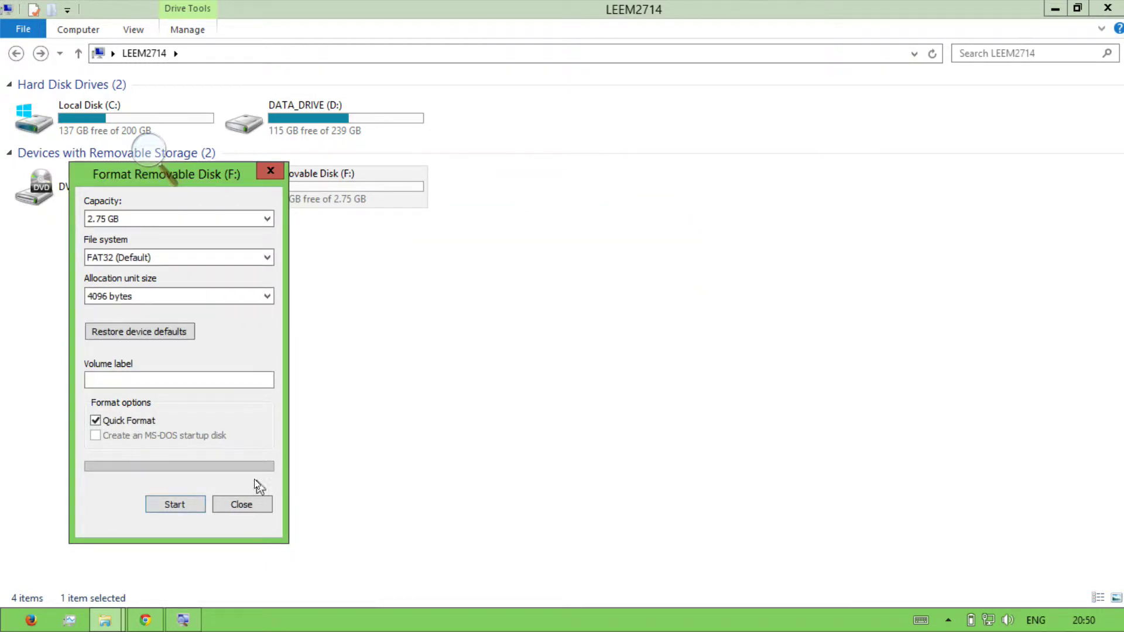
{"action": "left_click", "coordinate": [239, 506]}
- Refresh the drive list and recheck Removable Disk (F:), still 2.75 GB free of 2.75 GB
{"action": "left_click", "coordinate": [308, 286]}
{"action": "right_click", "coordinate": [309, 284]}
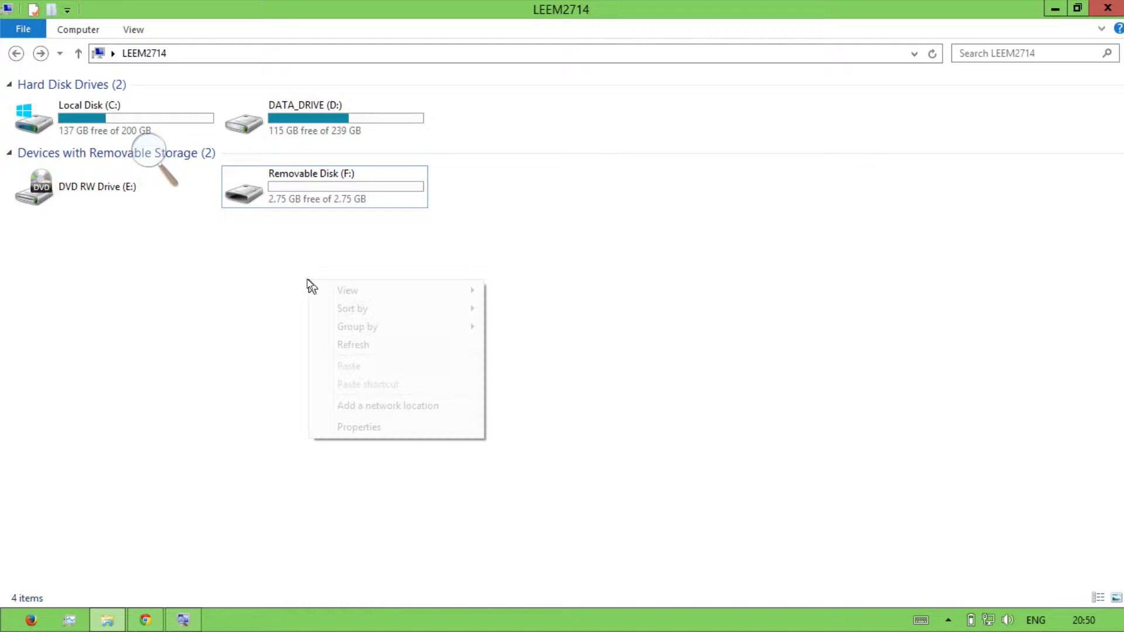
{"action": "left_click", "coordinate": [321, 345]}
{"action": "left_click", "coordinate": [326, 207]}
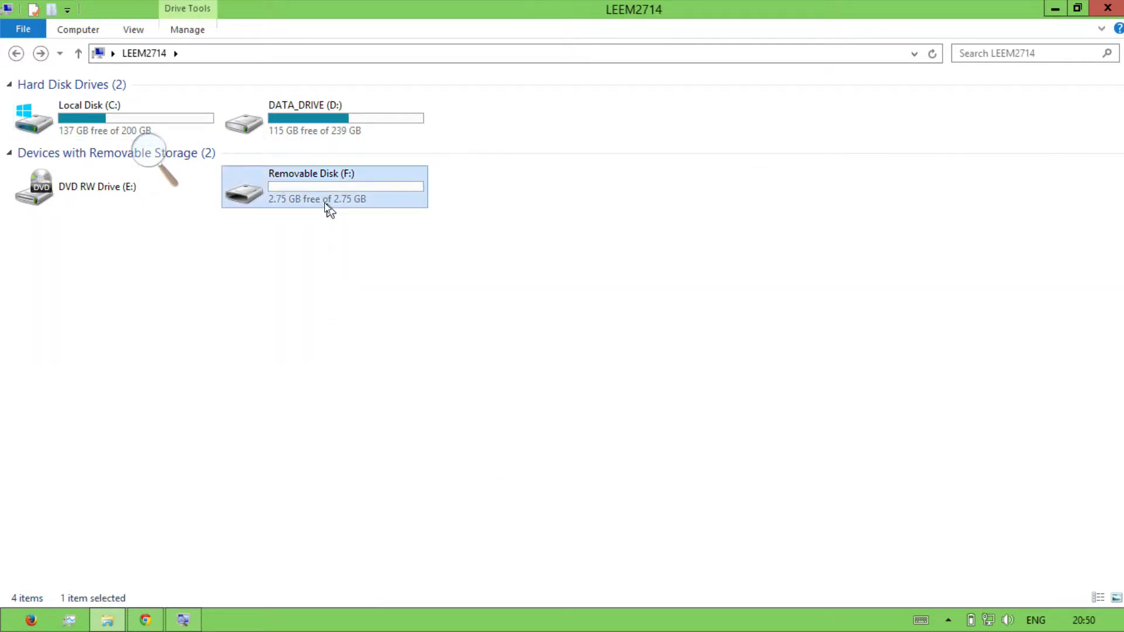
{"action": "left_click", "coordinate": [261, 276]}
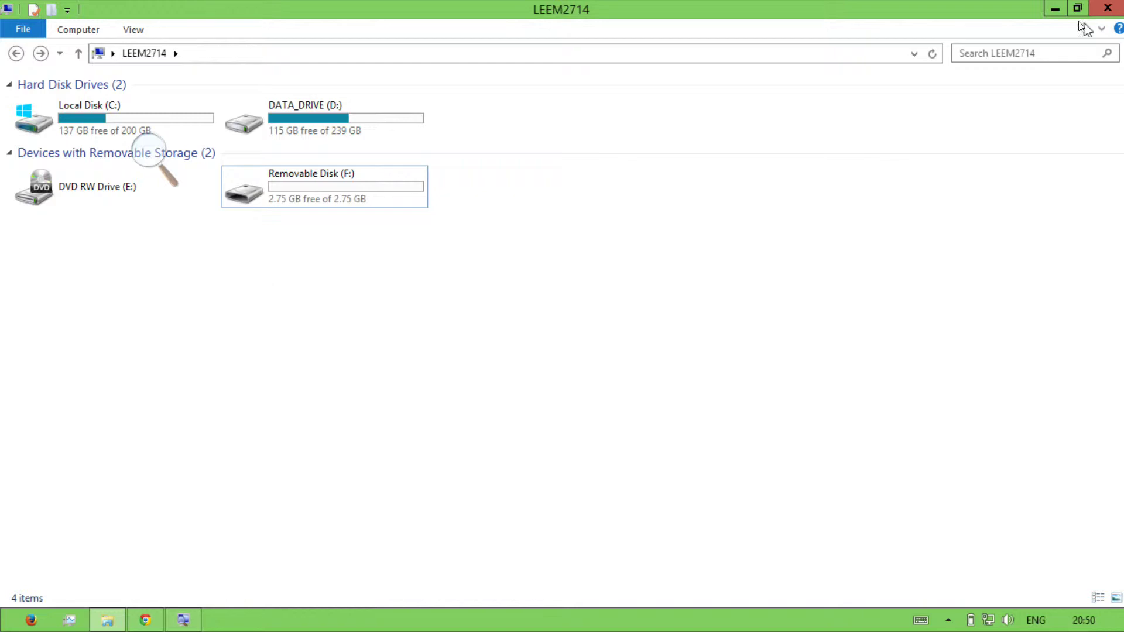
- Launch DiskPart from the Run box found through Start search
{"action": "mouse_move", "coordinate": [1123, 0]}
{"action": "left_click", "coordinate": [1098, 163]}
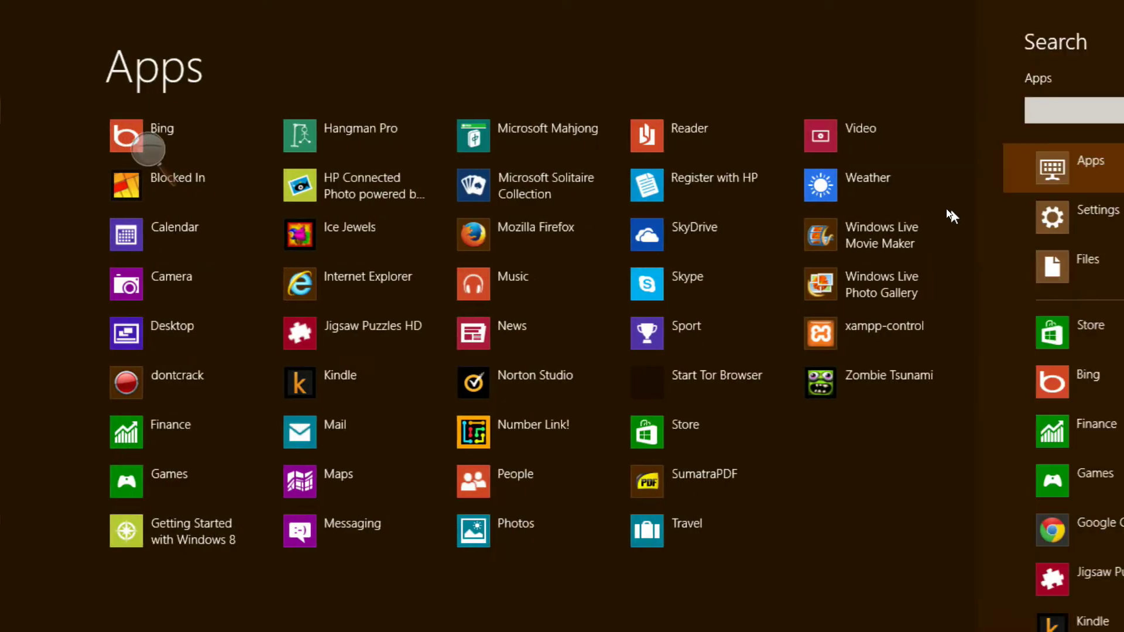
{"action": "type", "text": "run"}
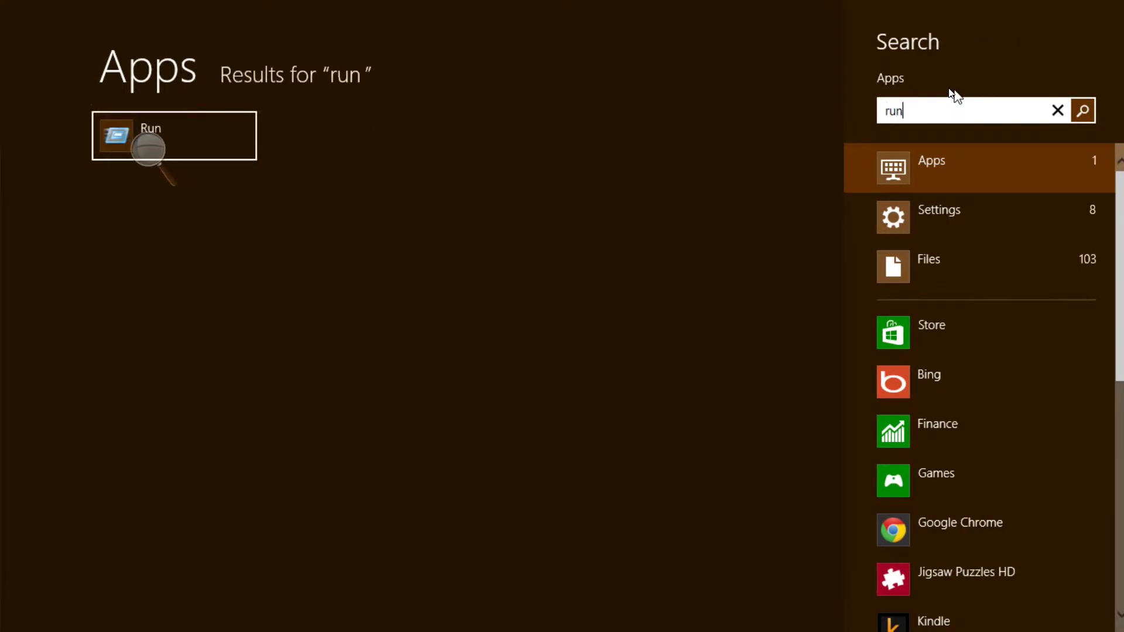
{"action": "left_click", "coordinate": [183, 117]}
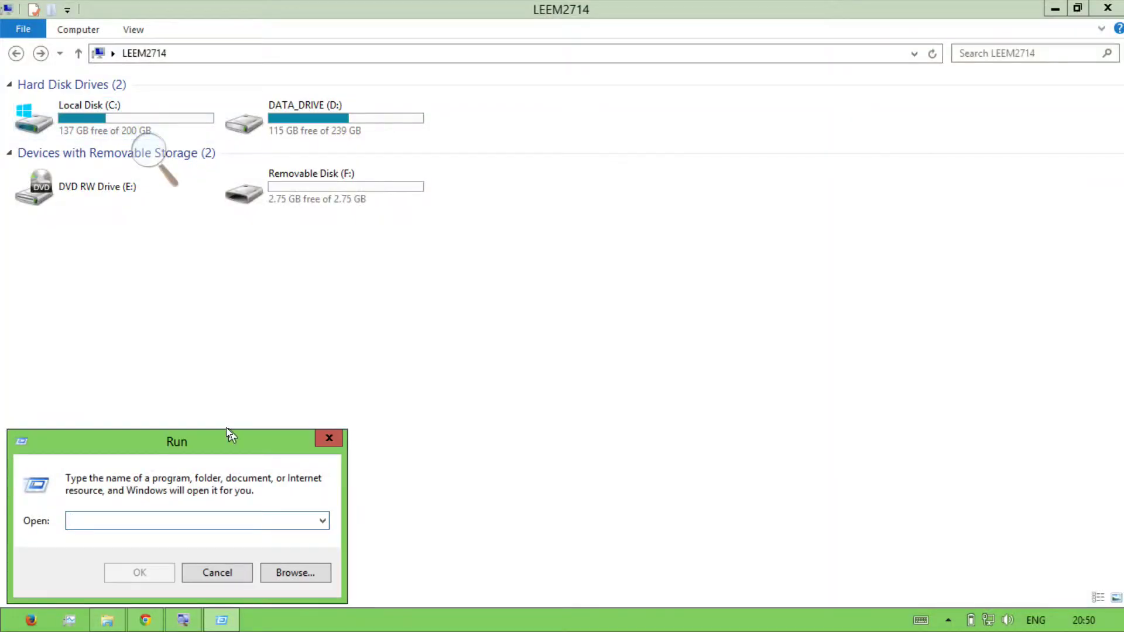
{"action": "type", "text": "disk"}
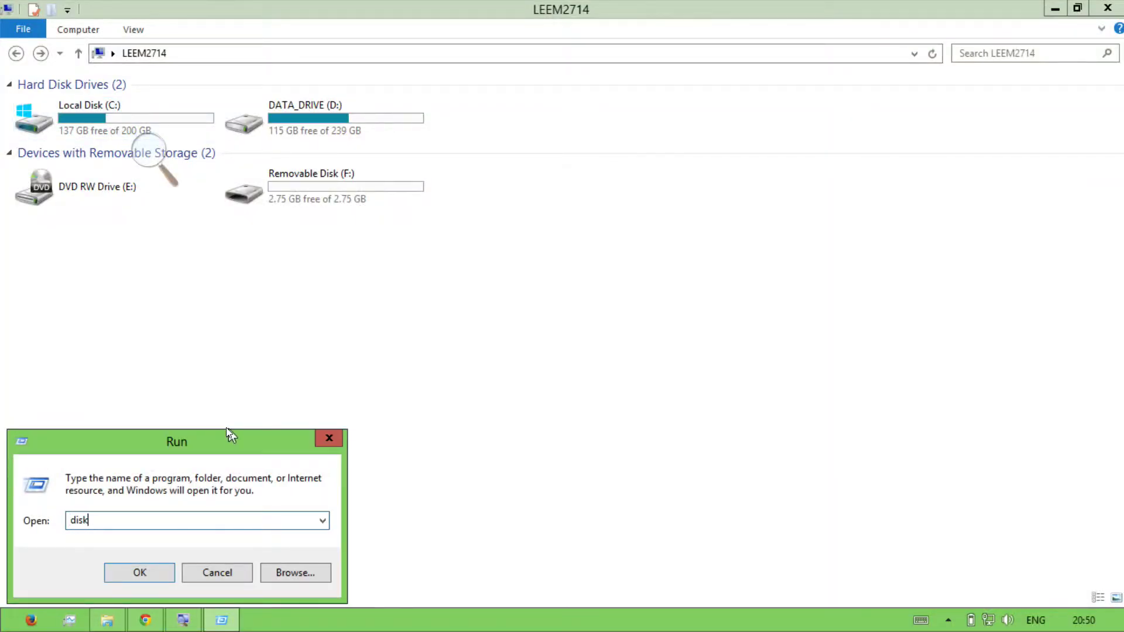
{"action": "type", "text": "part"}
{"action": "key", "text": "Return"}
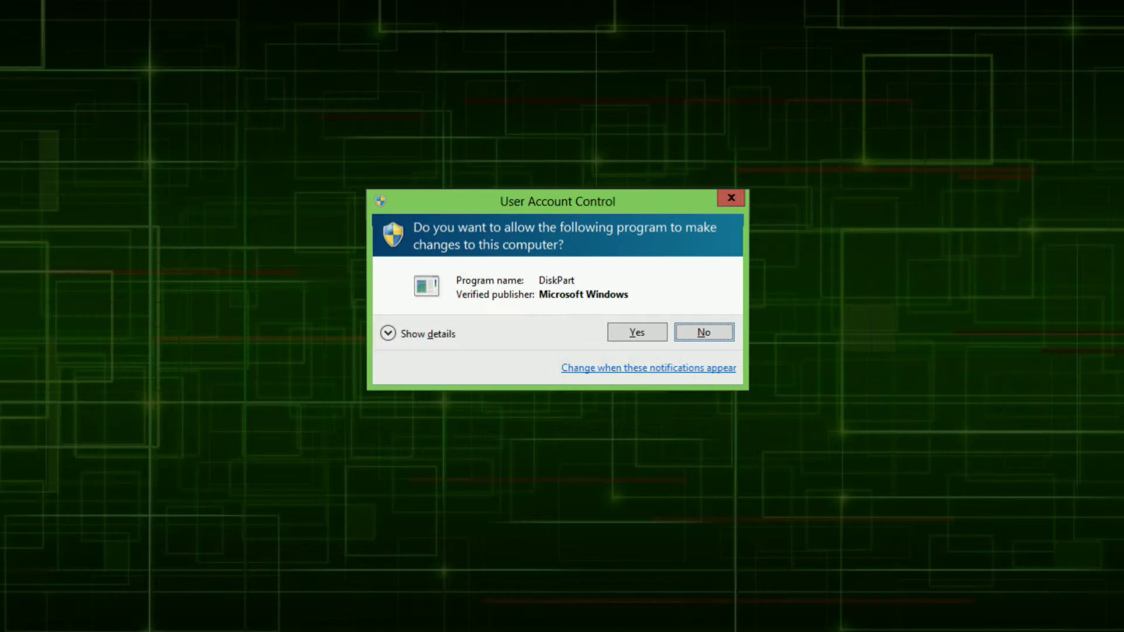
- Approve the UAC prompt and run 'list disk', showing Disk 0 (465 GB) and Disk 1 (15 GB)
{"action": "key", "text": "alt+y"}
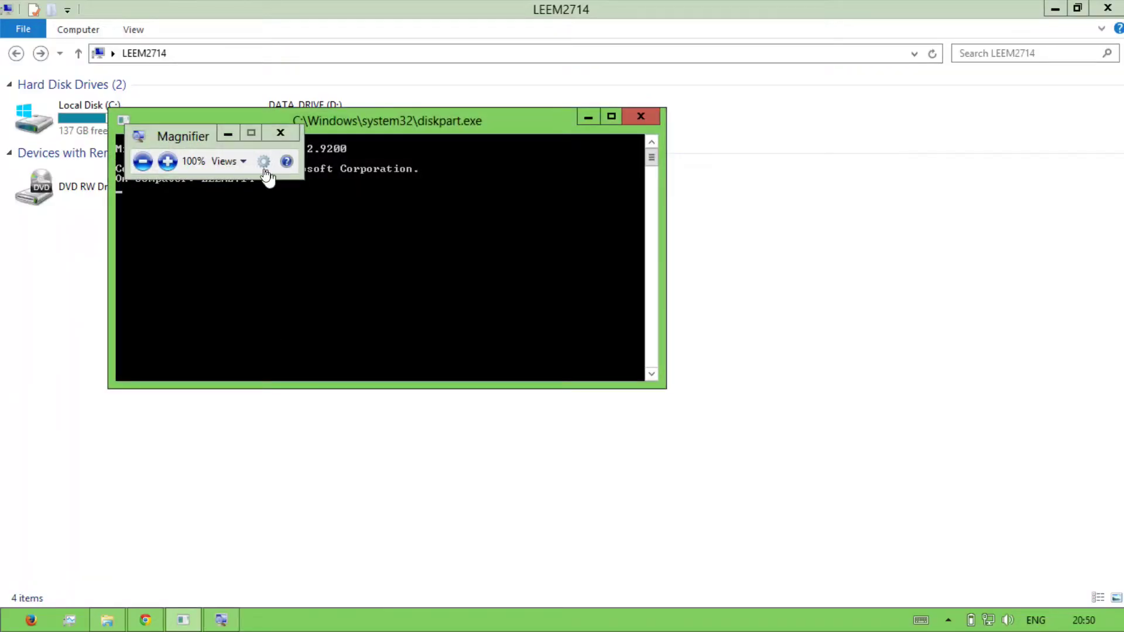
{"action": "left_click", "coordinate": [235, 136]}
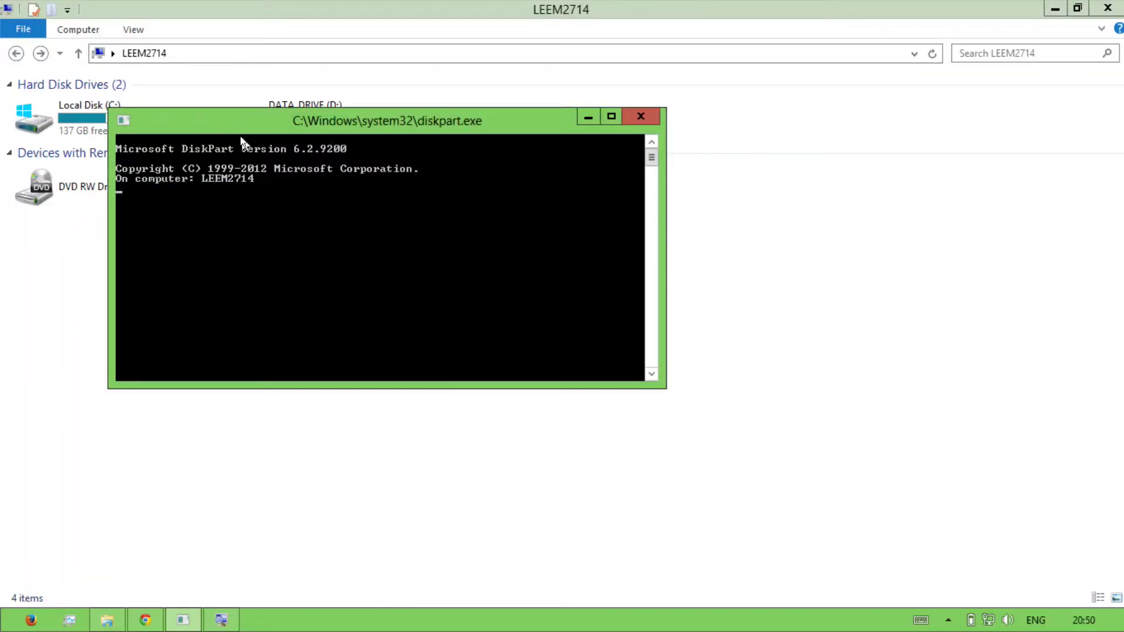
{"action": "left_click_drag", "start_coordinate": [470, 128], "coordinate": [623, 126]}
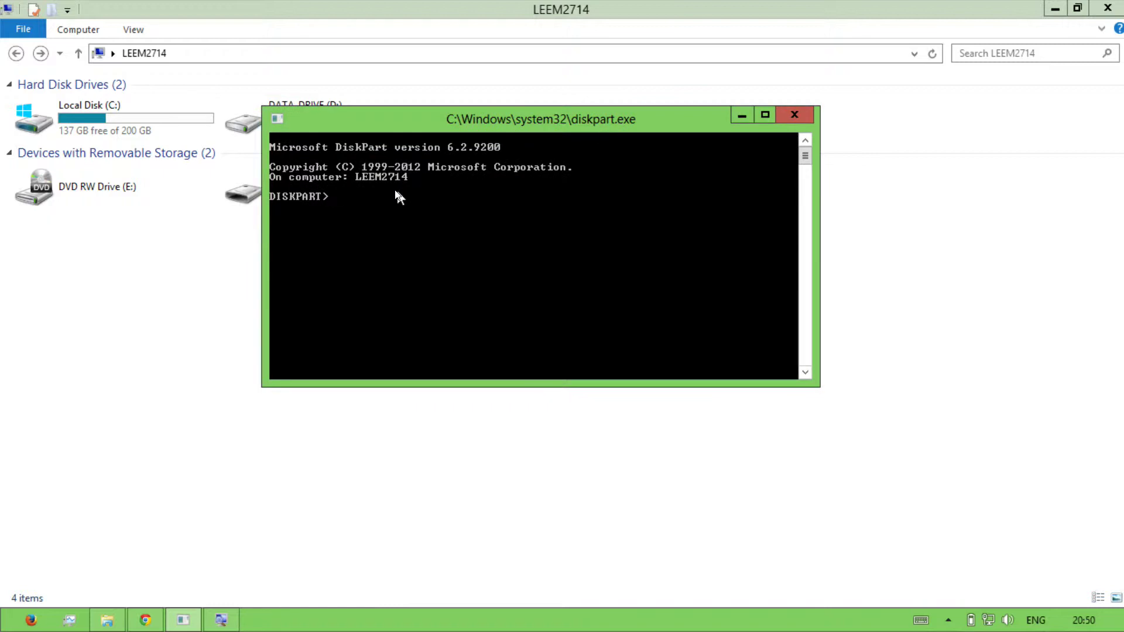
{"action": "type", "text": "li"}
{"action": "type", "text": "se"}
{"action": "type", "text": "di"}
{"action": "type", "text": "sk"}
{"action": "key", "text": "Return"}
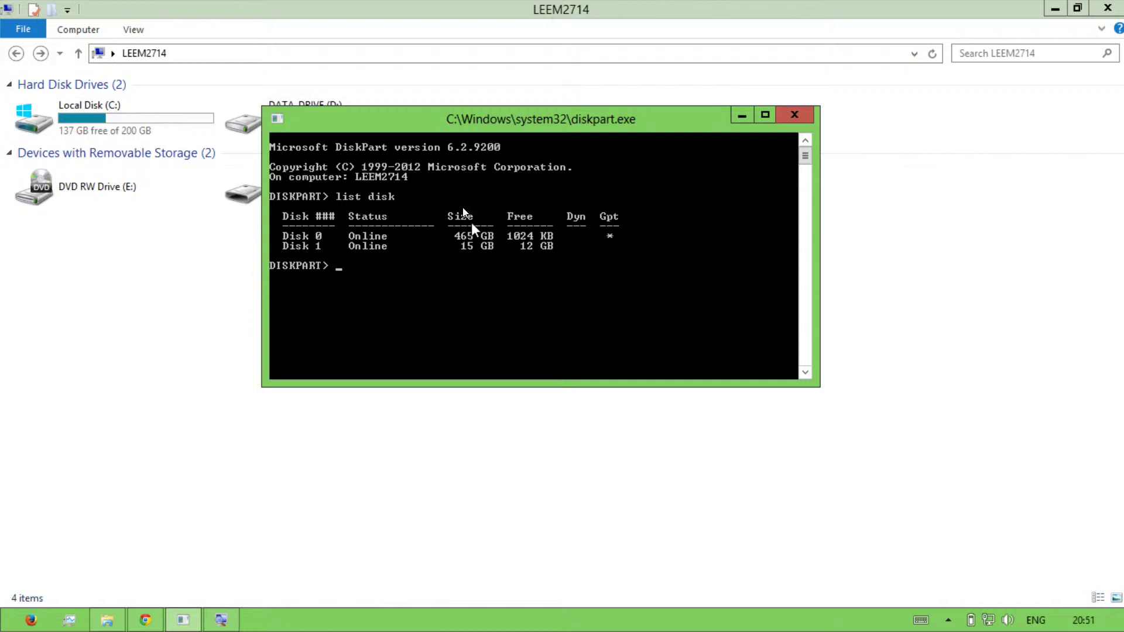
{"action": "left_click_drag", "start_coordinate": [458, 124], "coordinate": [660, 137]}
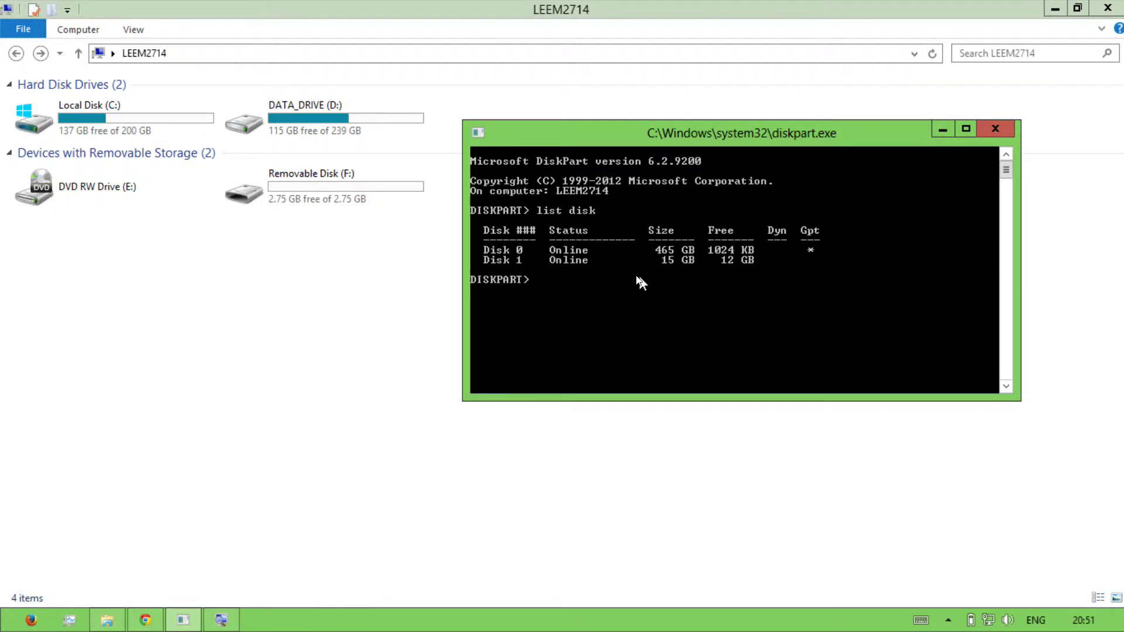
{"action": "type", "text": "selsec"}
- Select disk 1, list its volumes and partitions (2826 MB and 61 MB), then select partition 0
{"action": "key", "text": "BackSpace"}
{"action": "key", "text": "BackSpace"}
{"action": "key", "text": "BackSpace"}
{"action": "key", "text": "BackSpace"}
{"action": "key", "text": "BackSpace"}
{"action": "type", "text": "selet"}
{"action": "type", "text": " ==="}
{"action": "key", "text": "BackSpace"}
{"action": "key", "text": "BackSpace"}
{"action": "key", "text": "BackSpace"}
{"action": "key", "text": "BackSpace"}
{"action": "type", "text": "ct "}
{"action": "type", "text": "disk "}
{"action": "type", "text": "1"}
{"action": "key", "text": "Return"}
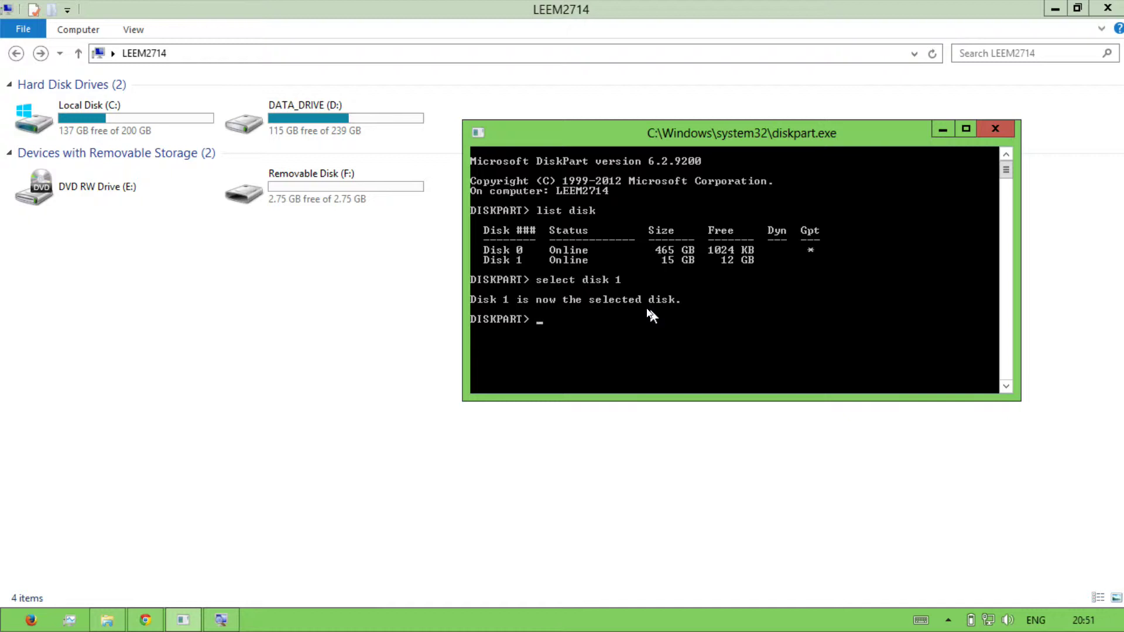
{"action": "type", "text": "list vol"}
{"action": "type", "text": "ume"}
{"action": "key", "text": "Return"}
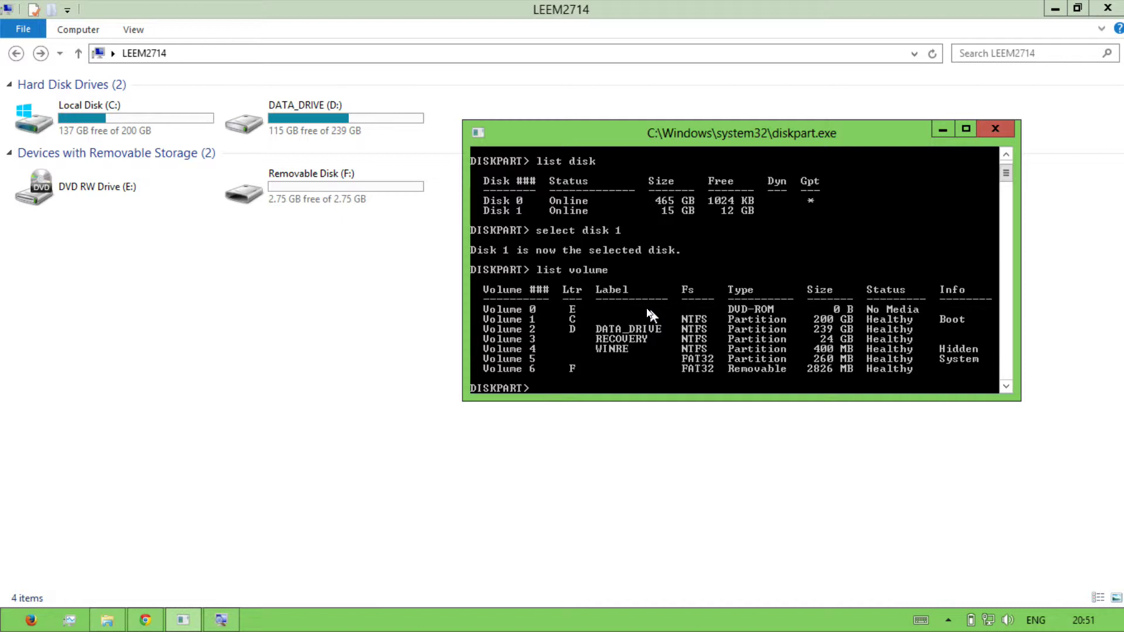
{"action": "type", "text": "list "}
{"action": "type", "text": "partitio"}
{"action": "type", "text": "n"}
{"action": "key", "text": "Return"}
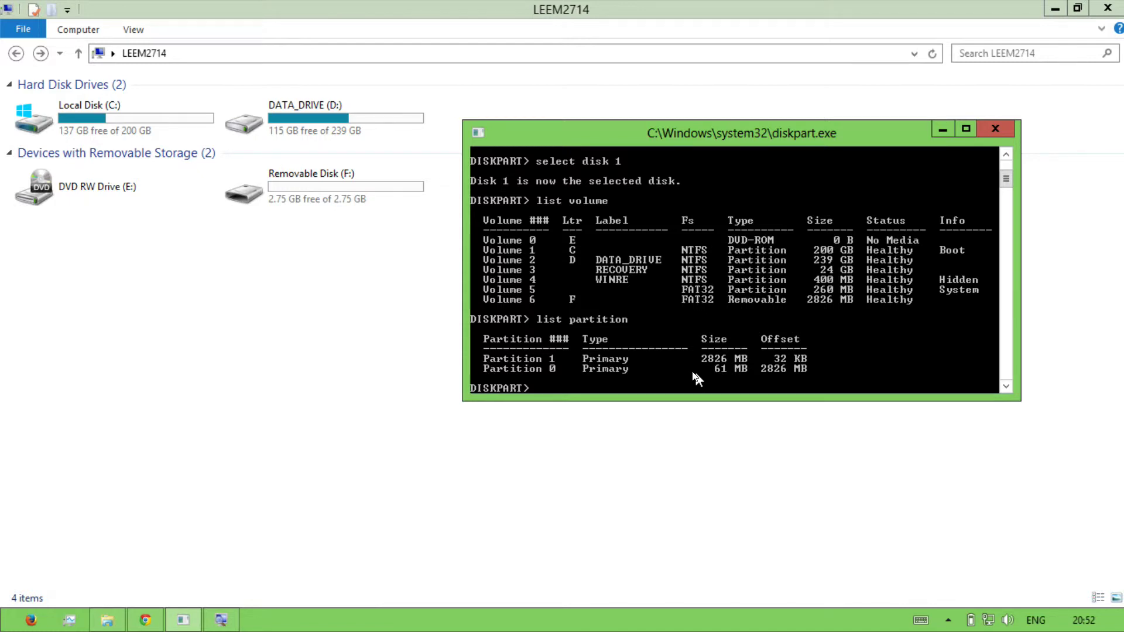
{"action": "type", "text": "se"}
{"action": "type", "text": "lect pa"}
{"action": "type", "text": "rtition "}
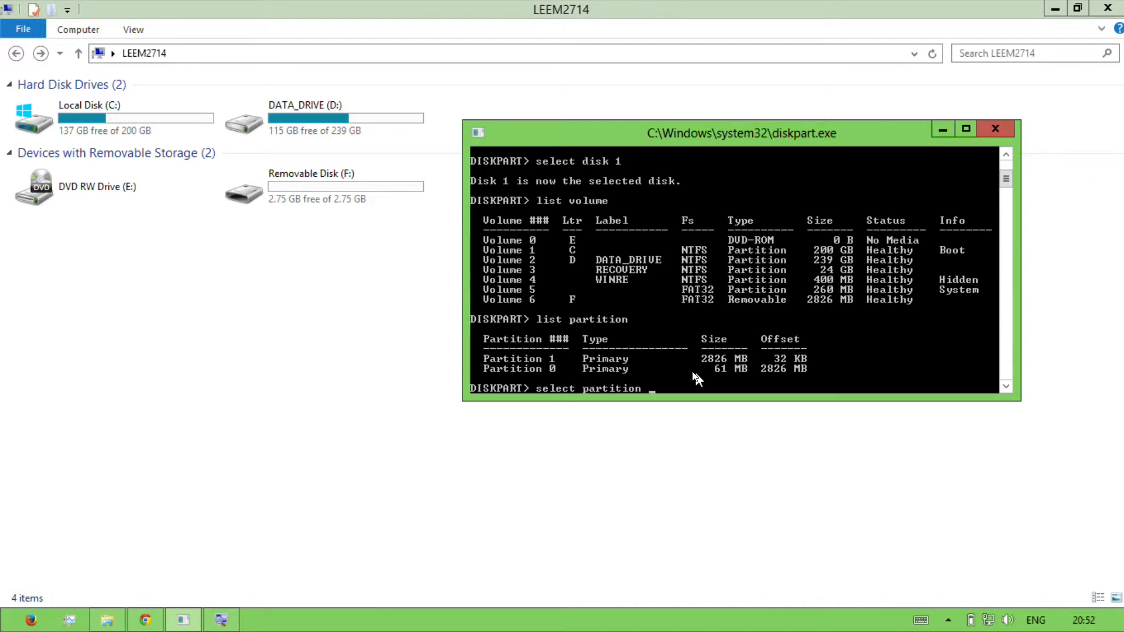
{"action": "type", "text": "0"}
{"action": "key", "text": "Return"}
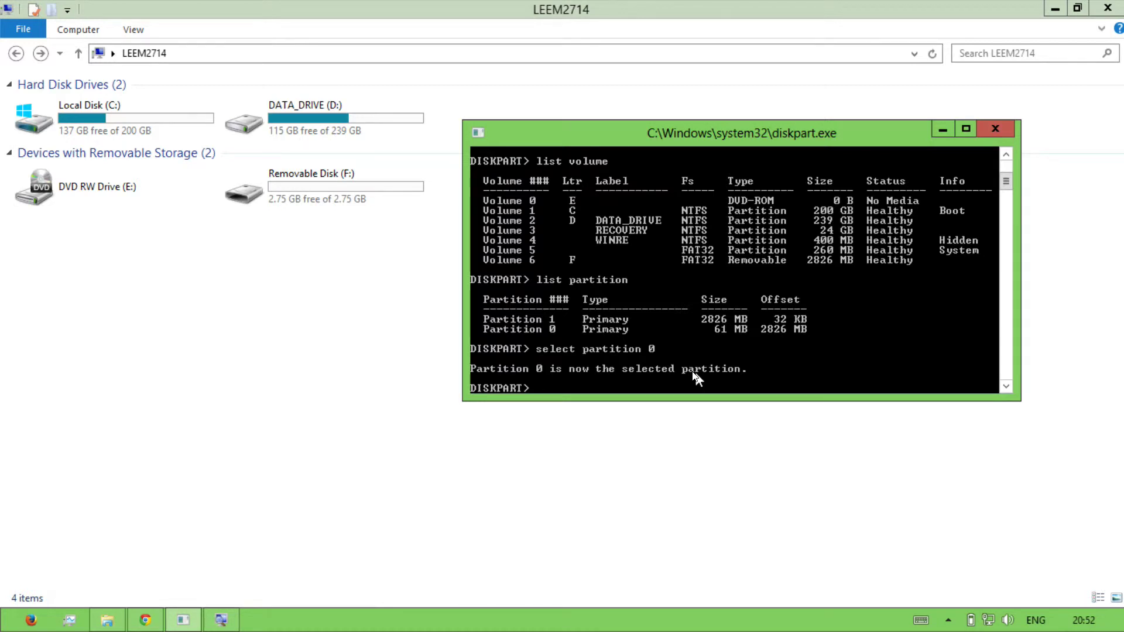
{"action": "type", "text": "delete"}
{"action": "type", "text": " partition"}
- Delete the 61 MB partition 0 and relist partitions, confirming only 2826 MB Partition 1 remains
{"action": "key", "text": "Return"}
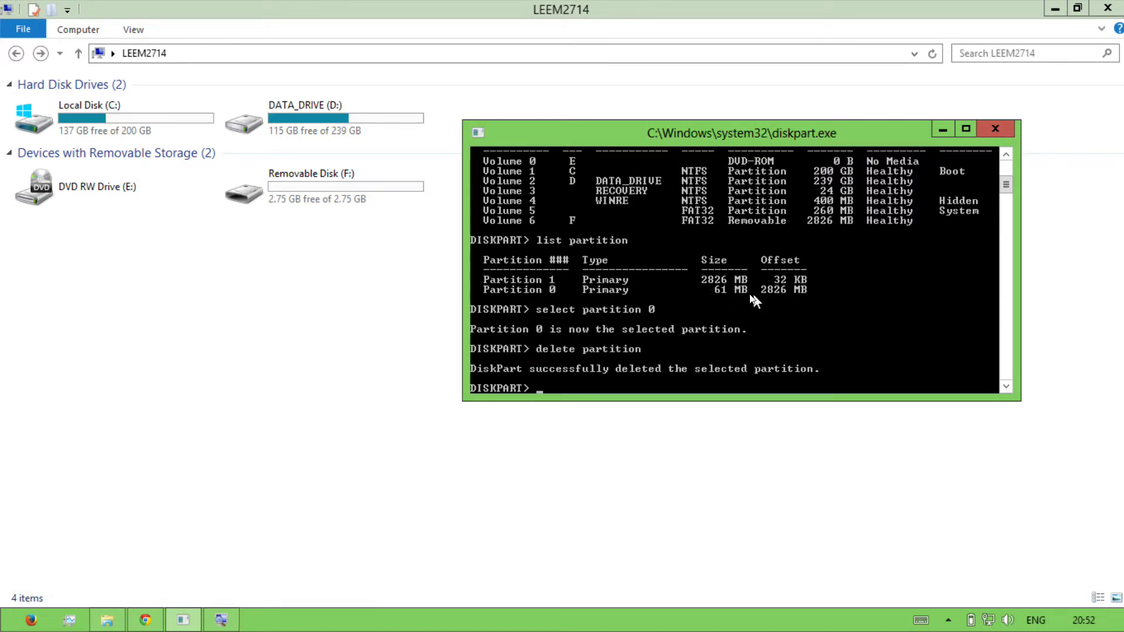
{"action": "key", "text": "Up"}
{"action": "key", "text": "Up"}
{"action": "key", "text": "Up"}
{"action": "key", "text": "Return"}
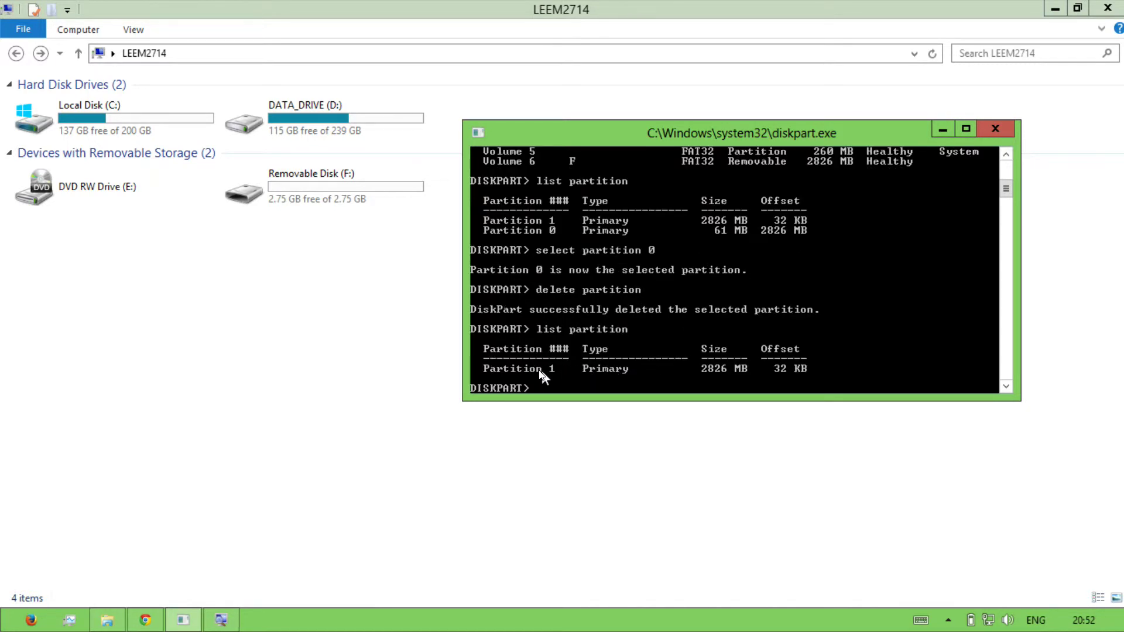
{"action": "key", "text": "Up"}
{"action": "key", "text": "Up"}
- Select partition 1 via command history and delete it from disk 1
{"action": "key", "text": "Down"}
{"action": "key", "text": "Down"}
{"action": "key", "text": "Return"}
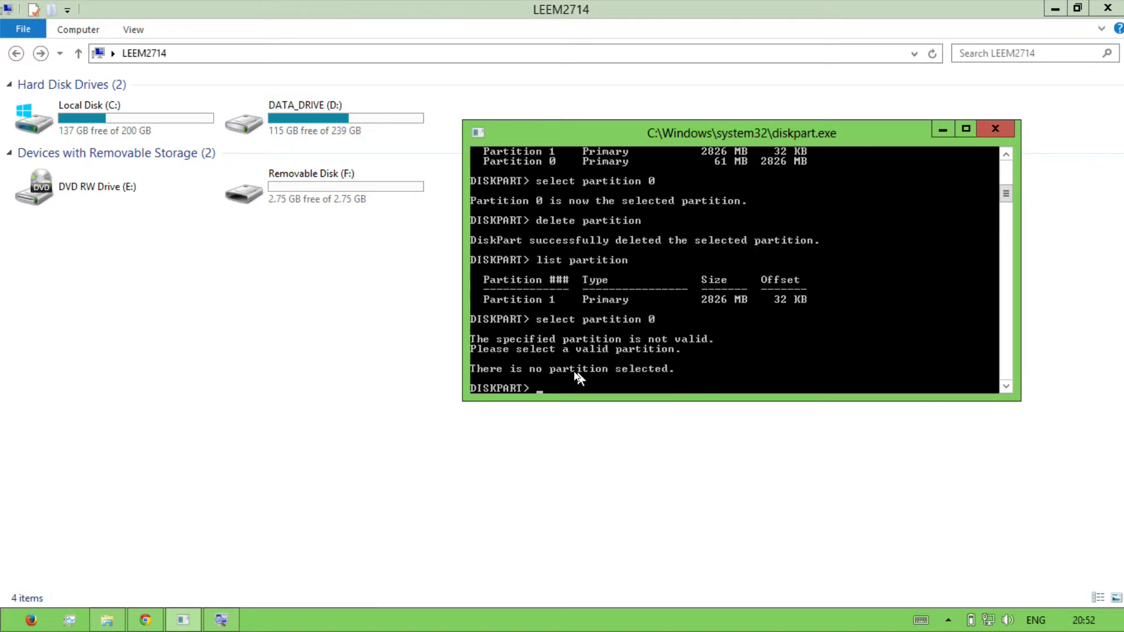
{"action": "key", "text": "Up"}
{"action": "key", "text": "Up"}
{"action": "key", "text": "Down"}
{"action": "key", "text": "BackSpace"}
{"action": "key", "text": "BackSpace"}
{"action": "type", "text": "1"}
{"action": "key", "text": "Return"}
{"action": "key", "text": "Up"}
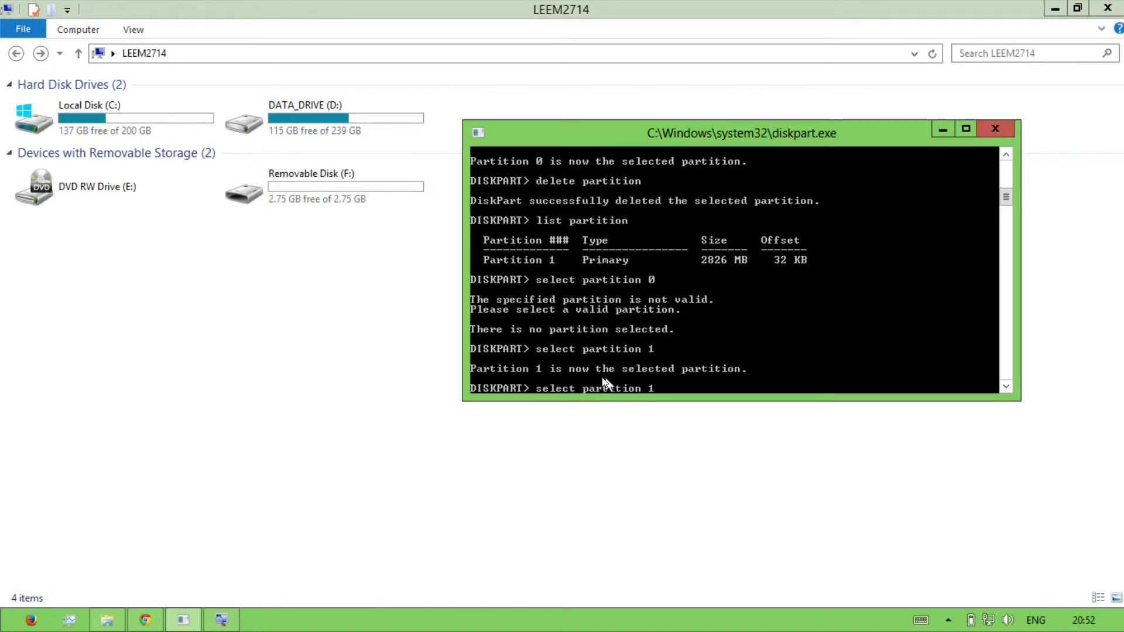
{"action": "key", "text": "Up"}
{"action": "key", "text": "Up"}
{"action": "key", "text": "Up"}
{"action": "key", "text": "Return"}
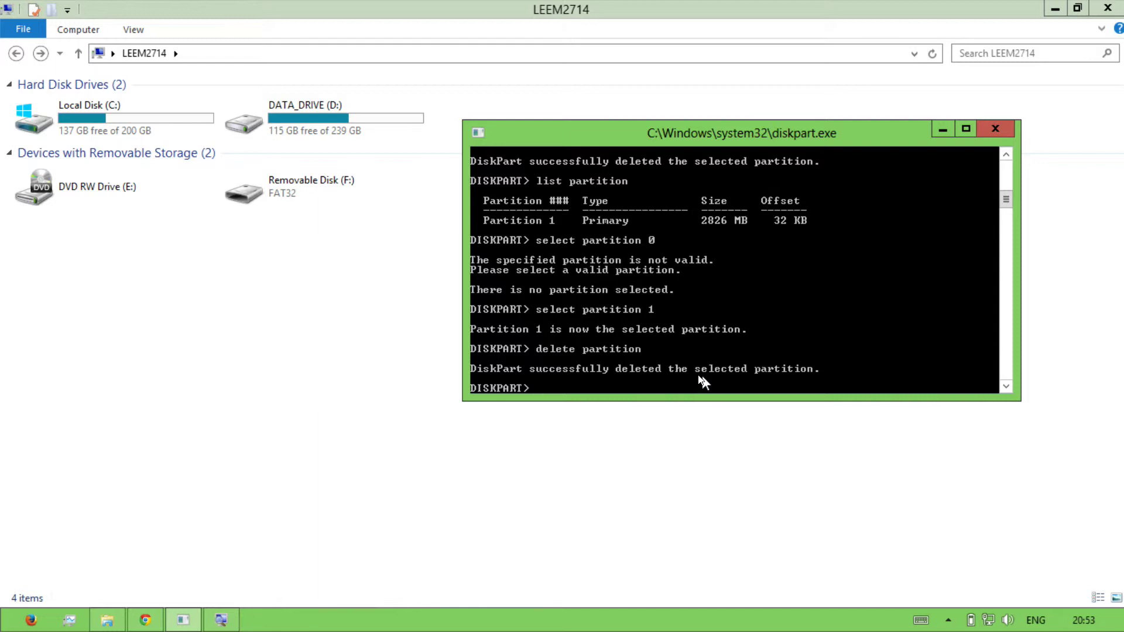
- Relist partitions to confirm disk 1 now has none
{"action": "key", "text": "Up"}
{"action": "key", "text": "Up"}
{"action": "key", "text": "Up"}
{"action": "key", "text": "Up"}
{"action": "key", "text": "Up"}
{"action": "key", "text": "Down"}
{"action": "key", "text": "Return"}
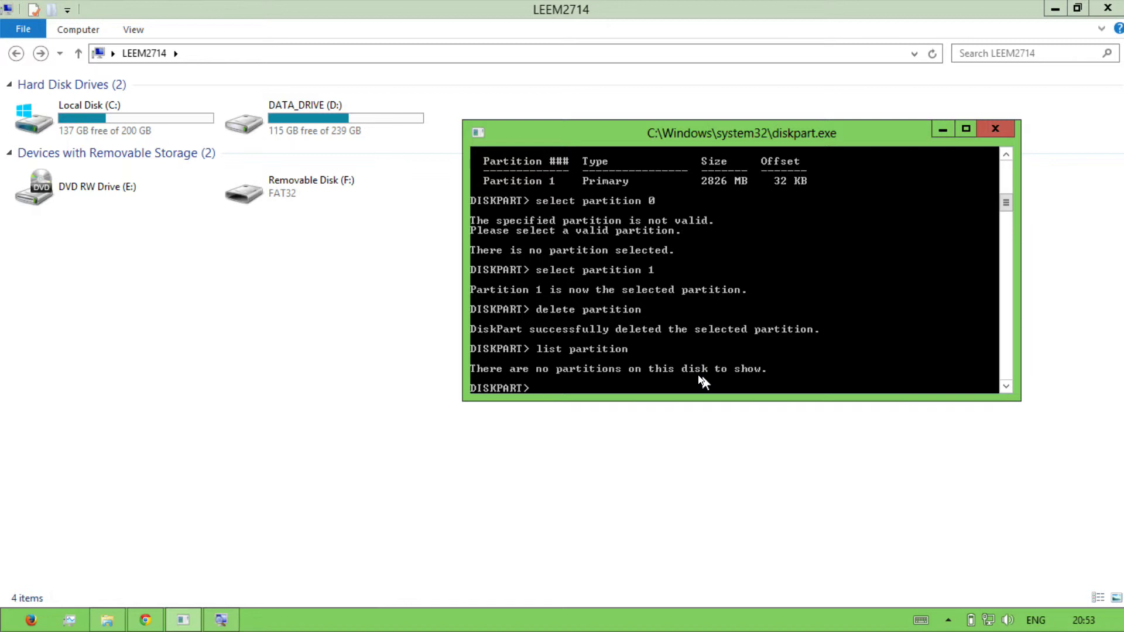
{"action": "type", "text": "it"}
{"action": "key", "text": "Return"}
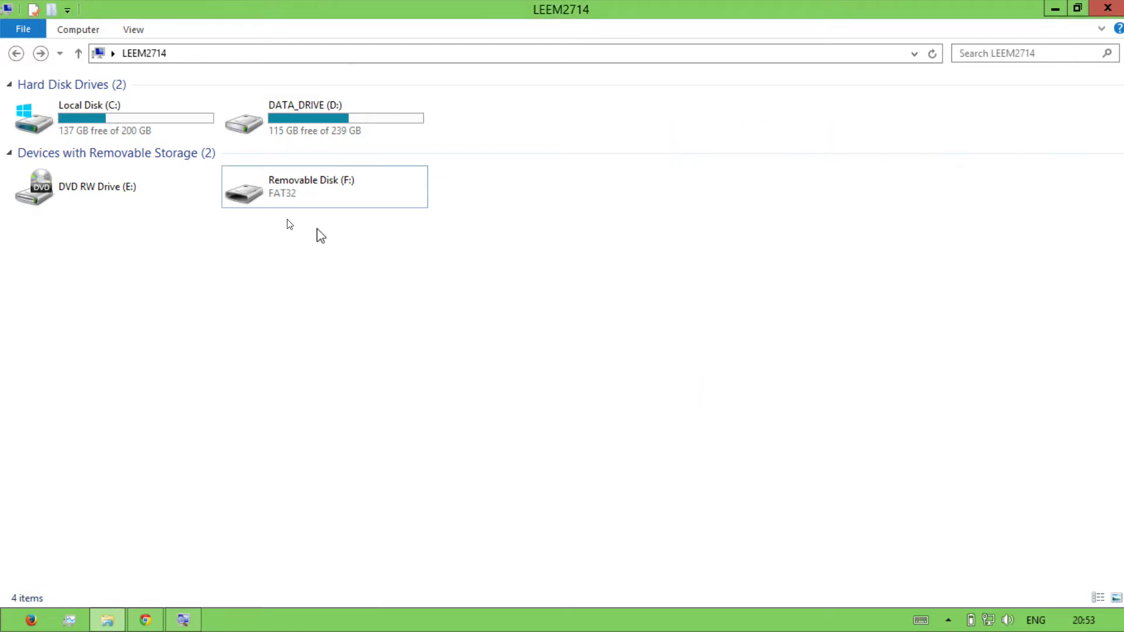
{"action": "left_click", "coordinate": [249, 189]}
{"action": "right_click", "coordinate": [267, 251]}
{"action": "left_click", "coordinate": [284, 315]}
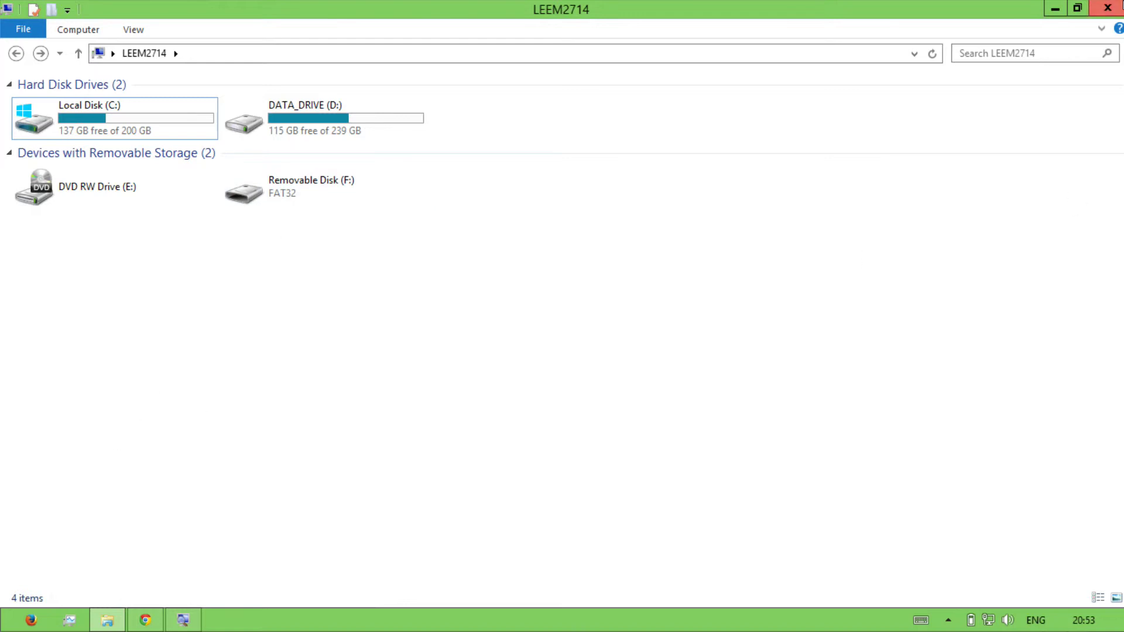
{"action": "left_click", "coordinate": [1092, 145]}
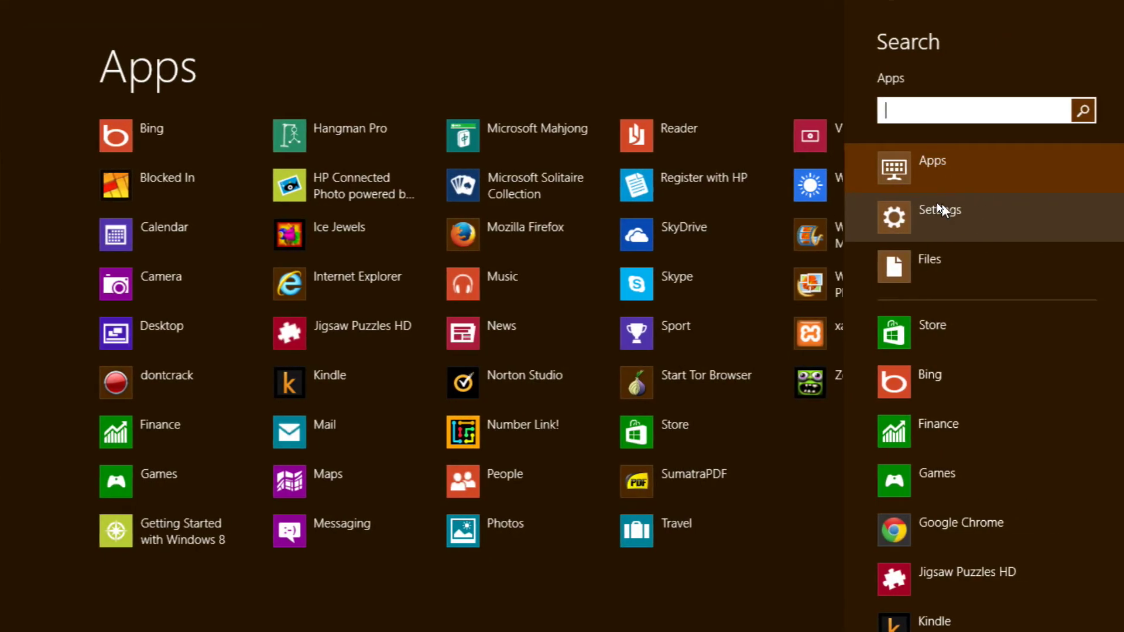
{"action": "type", "text": "disk ma"}
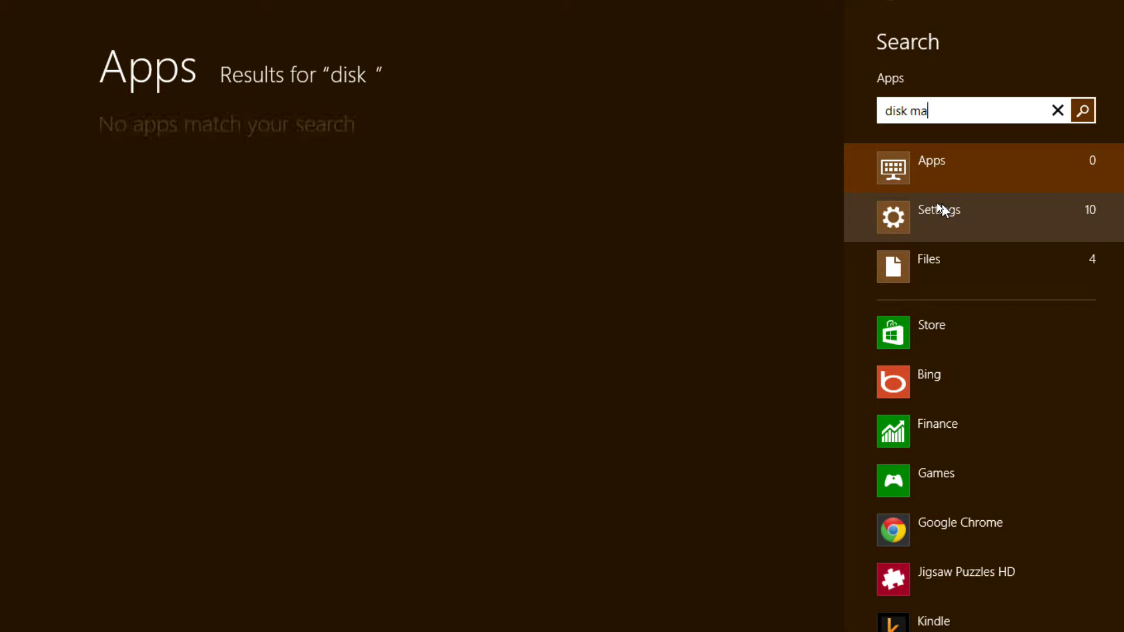
{"action": "type", "text": "nageme"}
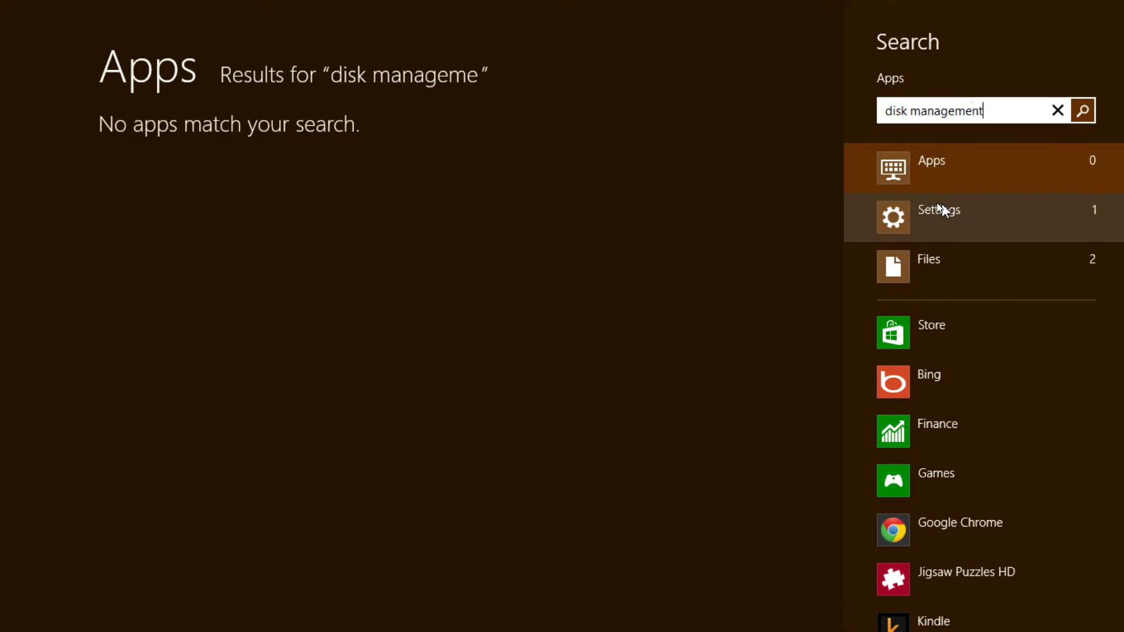
{"action": "type", "text": "nt"}
{"action": "left_click", "coordinate": [965, 211]}
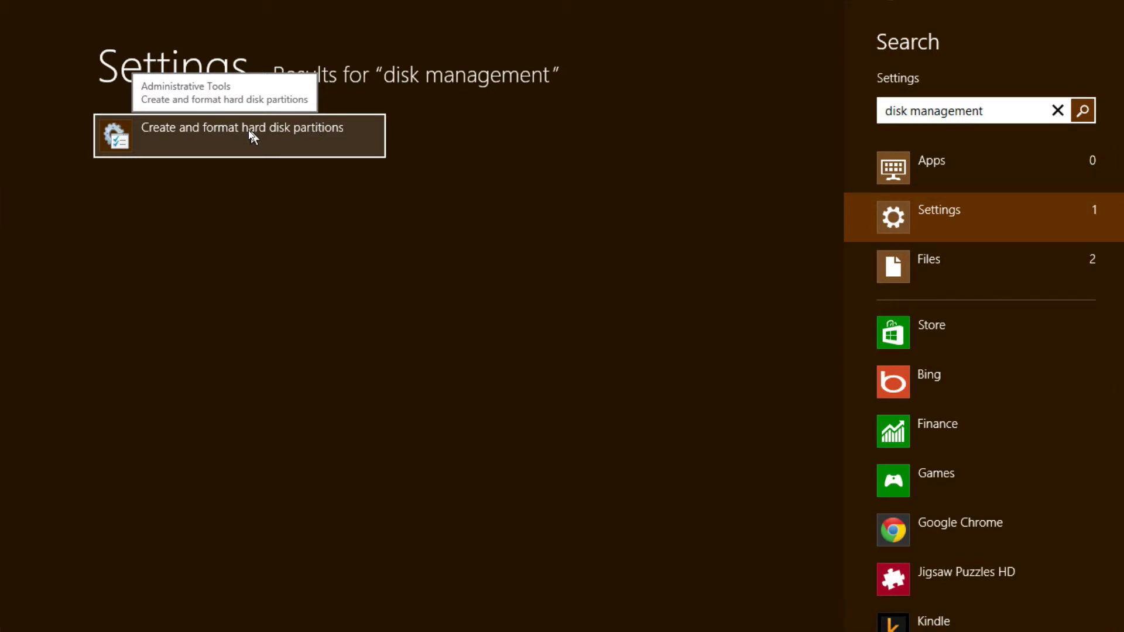
{"action": "left_click", "coordinate": [4, 8]}
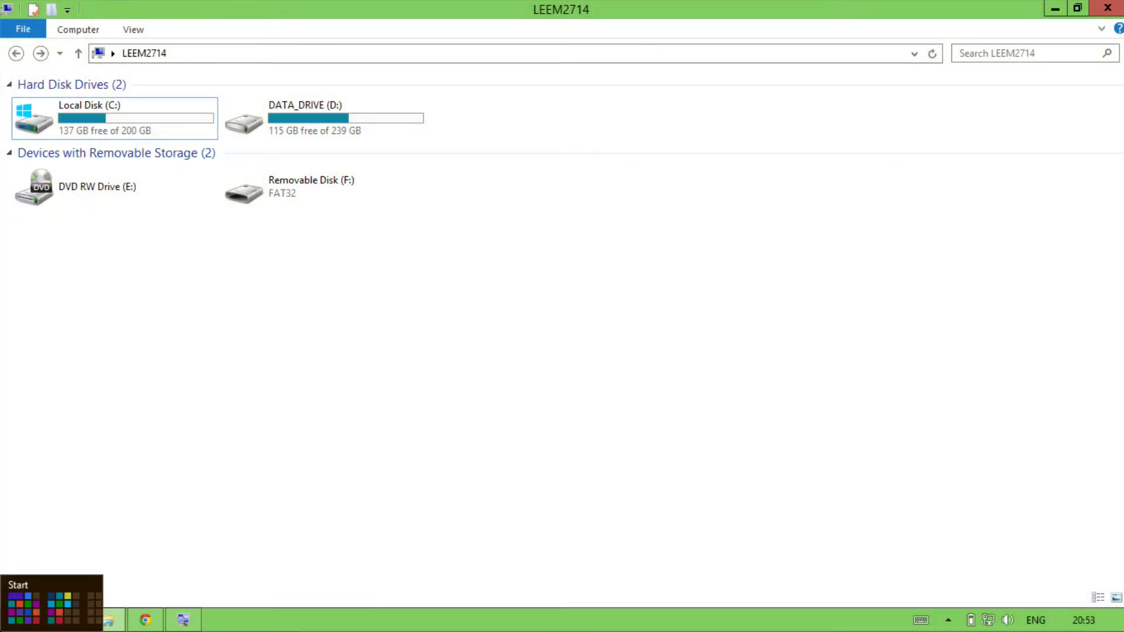
- Launch Disk Management maximized and bring up options for Disk 1's 15.12 GB unallocated space
{"action": "right_click", "coordinate": [5, 625]}
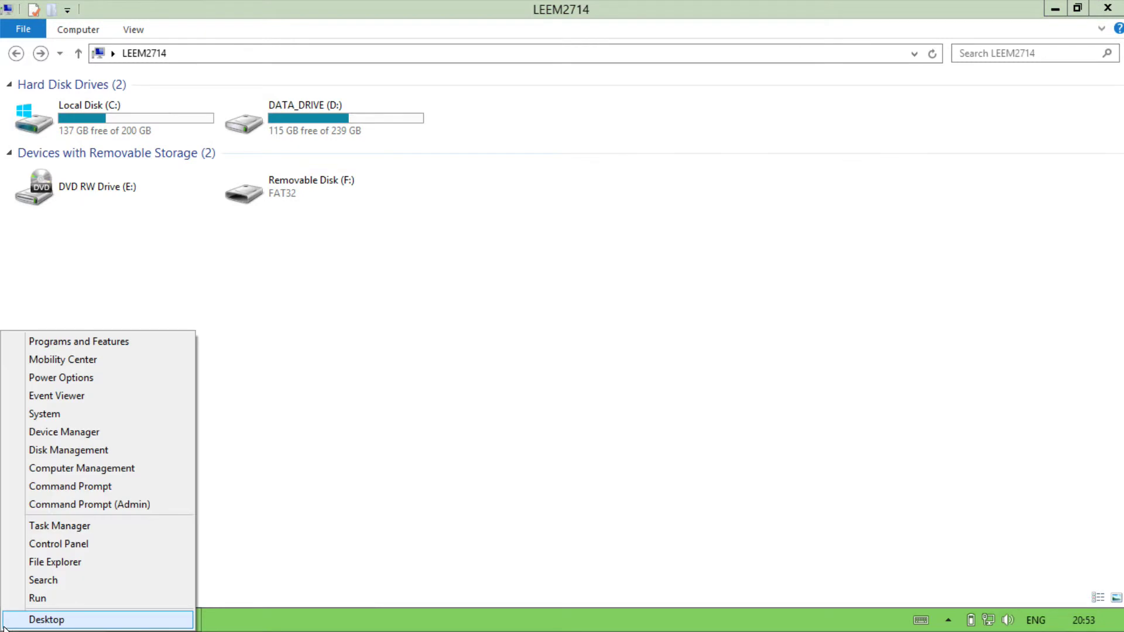
{"action": "left_click", "coordinate": [66, 451]}
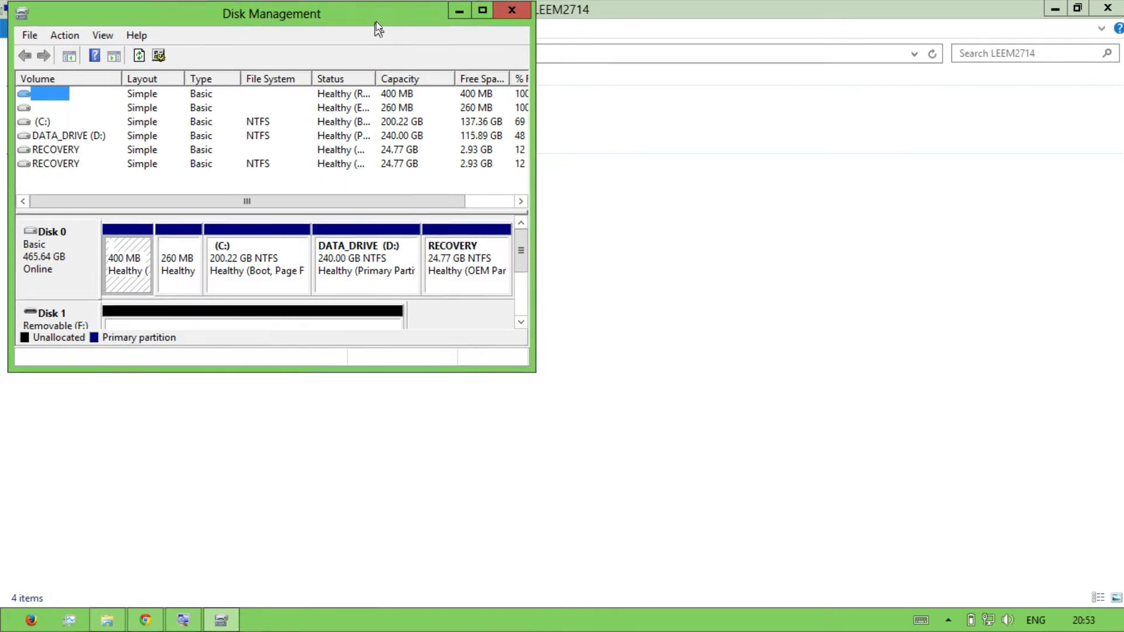
{"action": "left_click_drag", "start_coordinate": [376, 21], "coordinate": [447, 26]}
{"action": "left_click", "coordinate": [541, 19]}
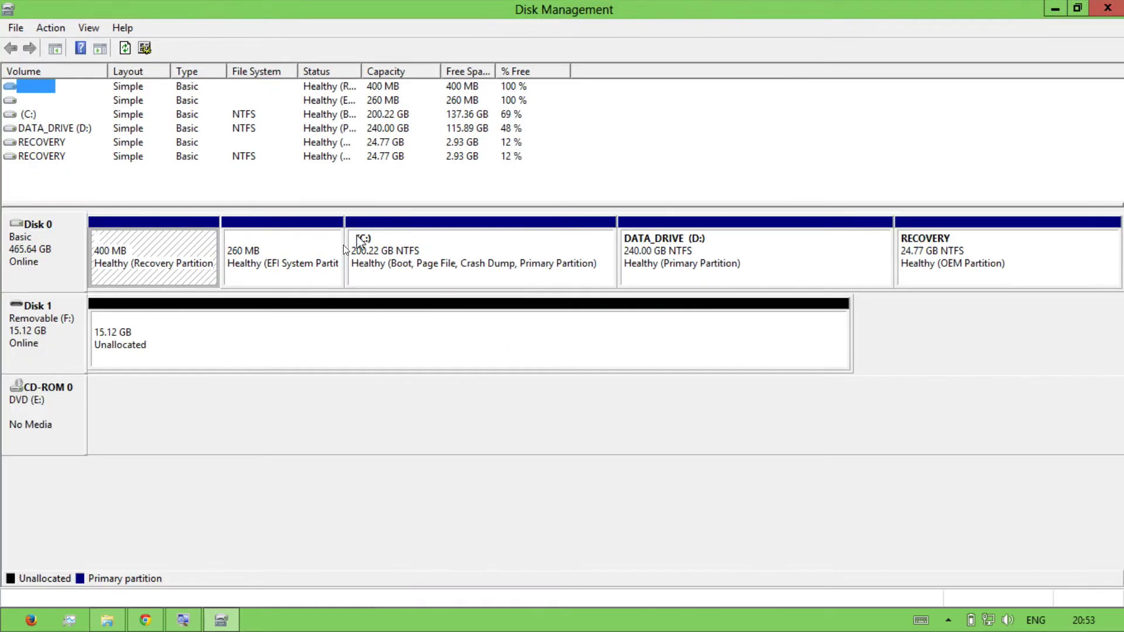
{"action": "right_click", "coordinate": [127, 337]}
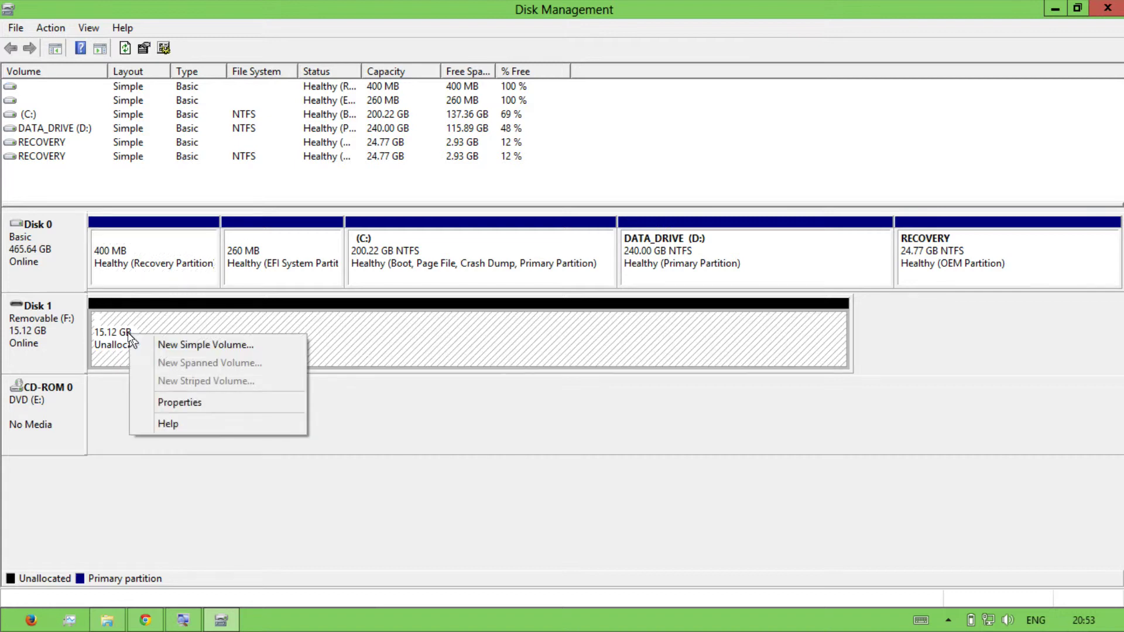
- Start the New Simple Volume wizard, keeping the full 15478 MB size and drive letter G
{"action": "left_click", "coordinate": [173, 347]}
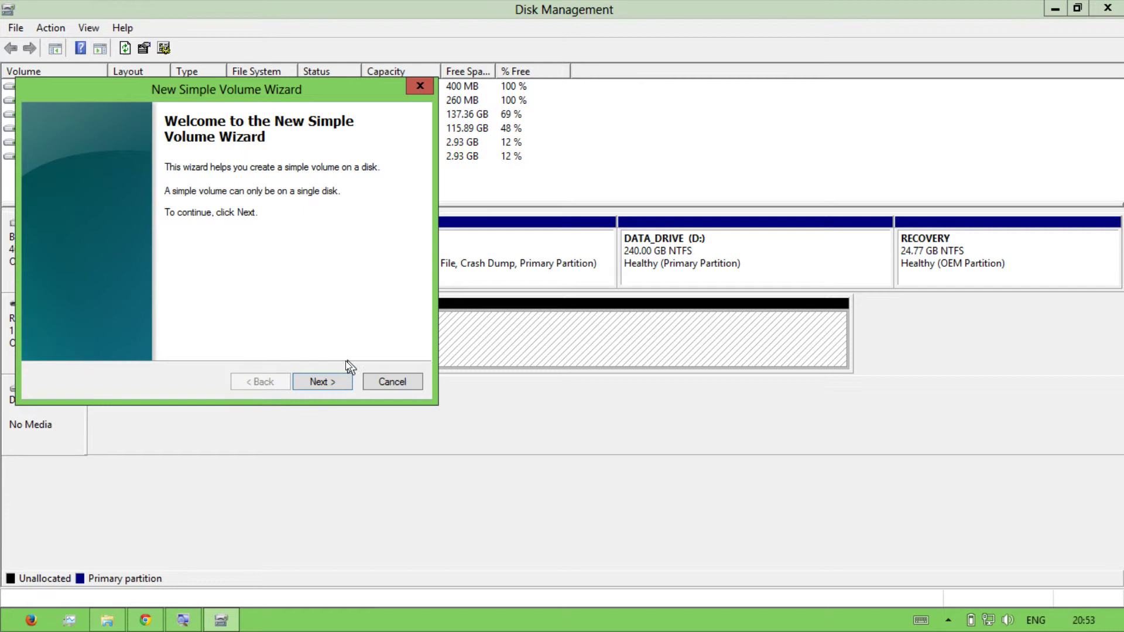
{"action": "left_click", "coordinate": [334, 380]}
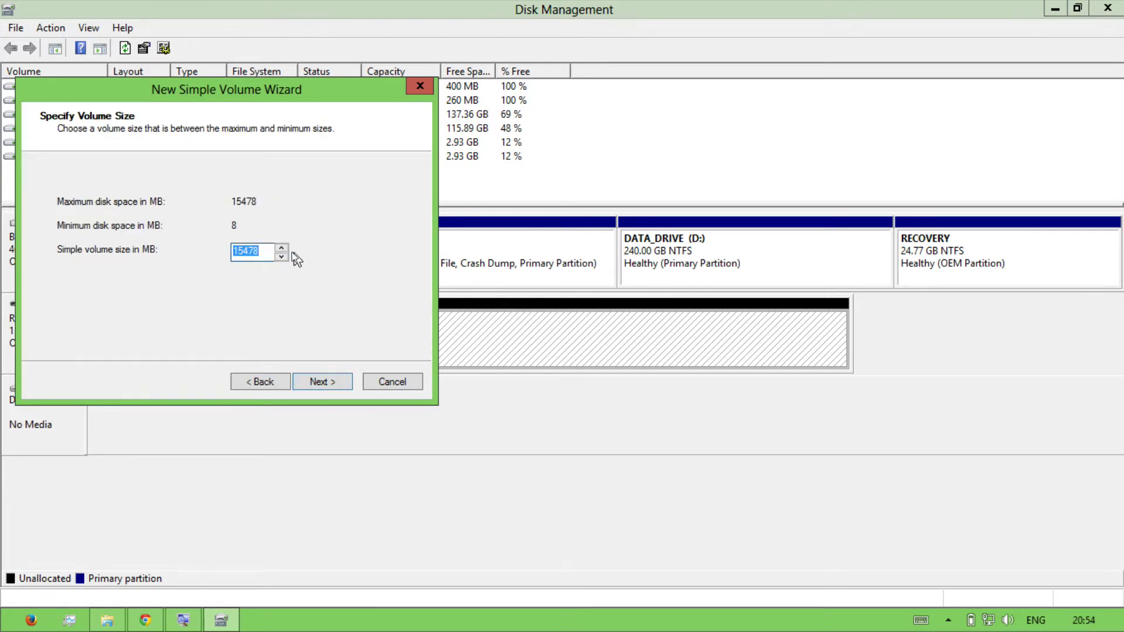
{"action": "left_click", "coordinate": [308, 375]}
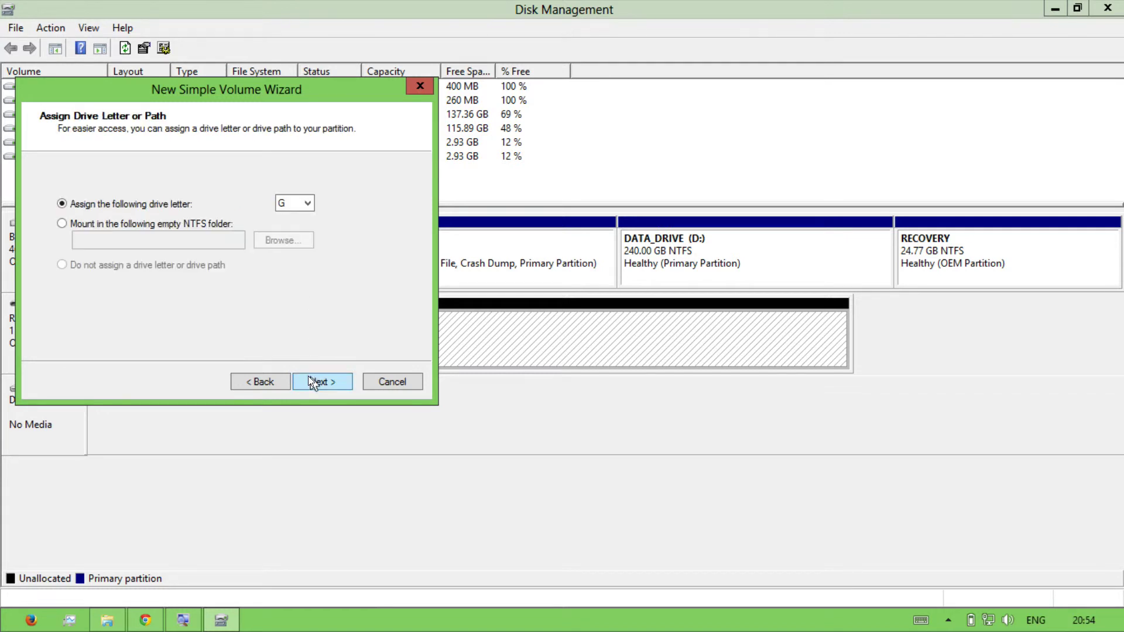
{"action": "left_click", "coordinate": [299, 203]}
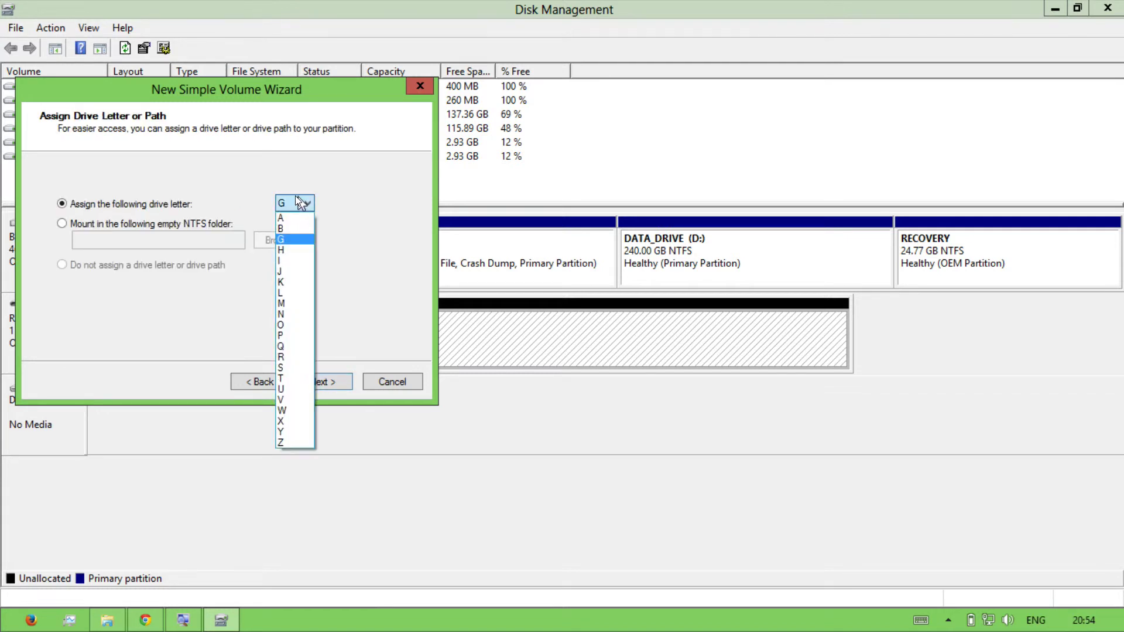
{"action": "left_click", "coordinate": [326, 382]}
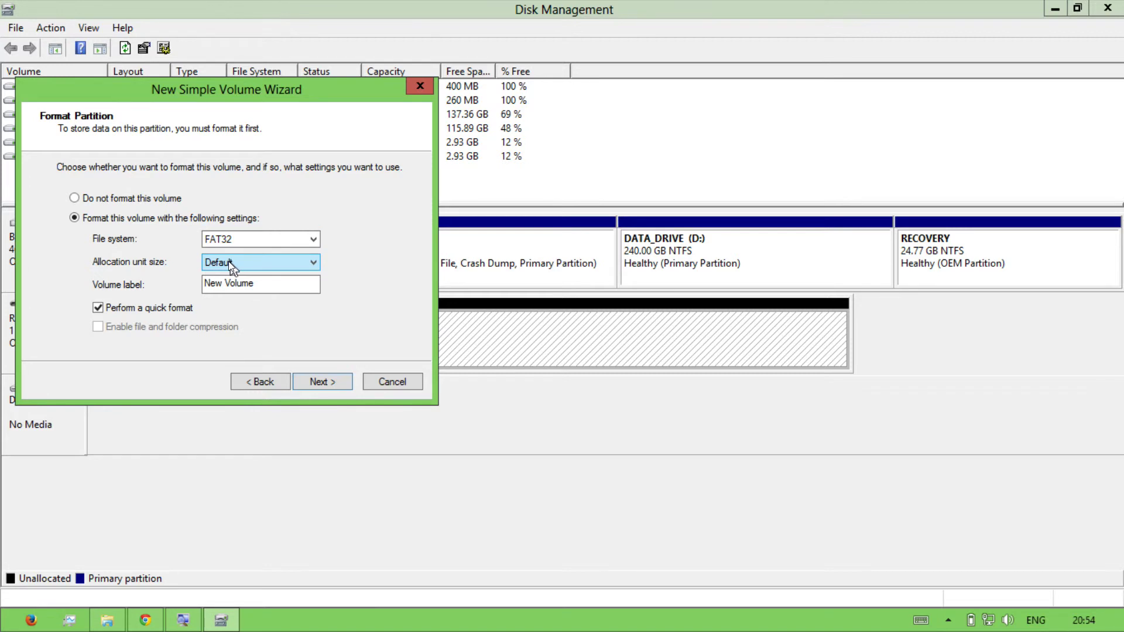
- Keep FAT32 and the default allocation unit size on the Format Partition page
{"action": "left_click", "coordinate": [206, 240]}
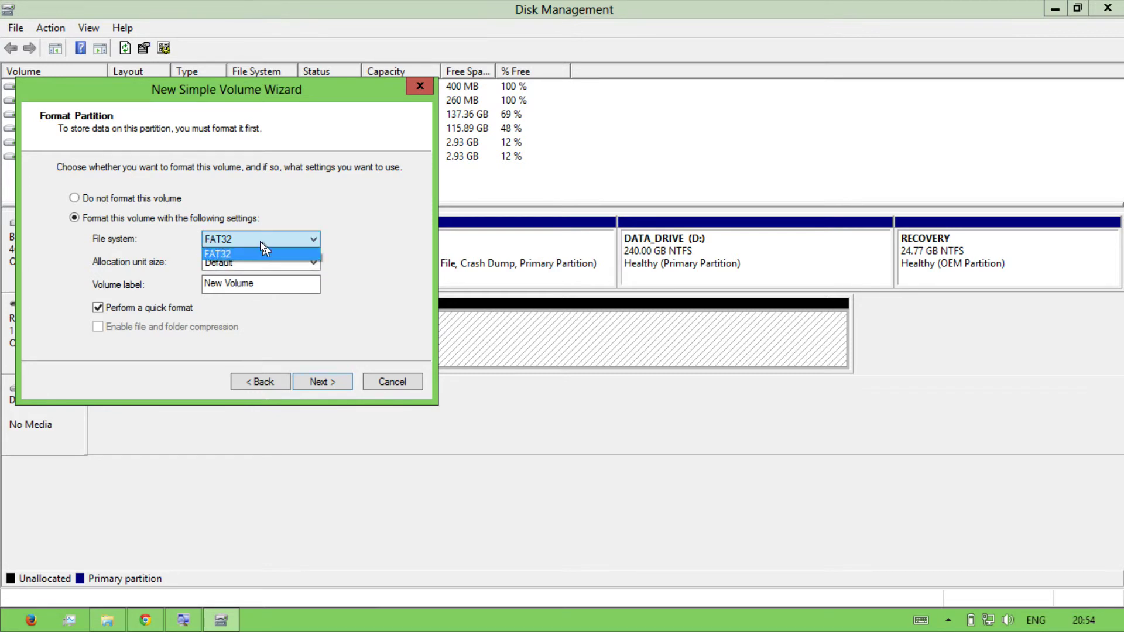
{"action": "left_click", "coordinate": [260, 241]}
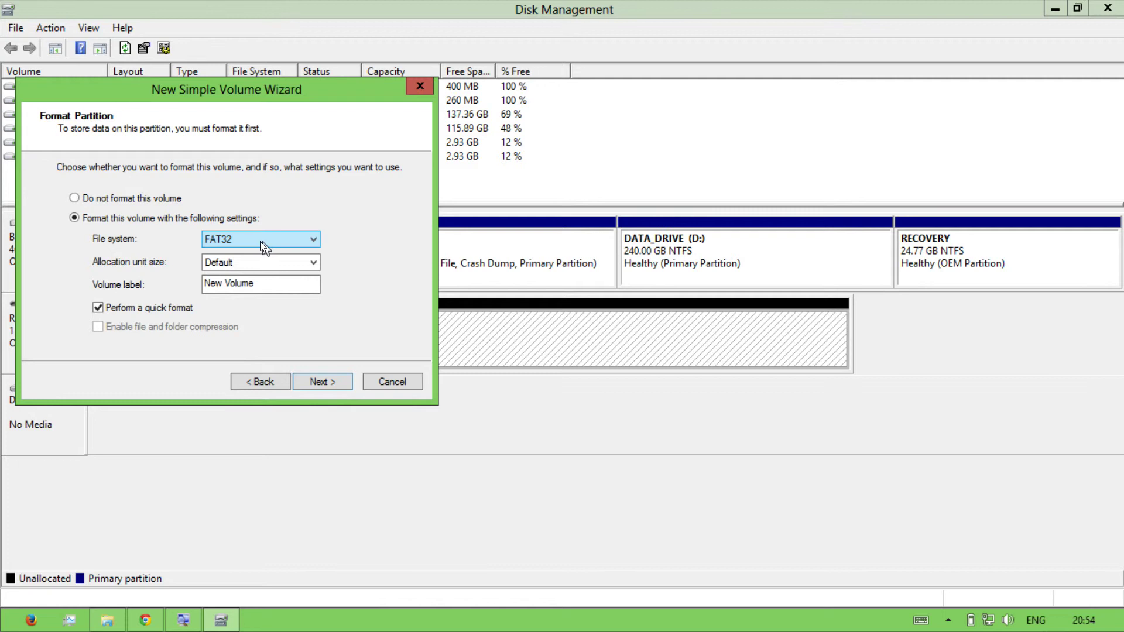
{"action": "left_click", "coordinate": [261, 256]}
{"action": "left_click", "coordinate": [261, 257]}
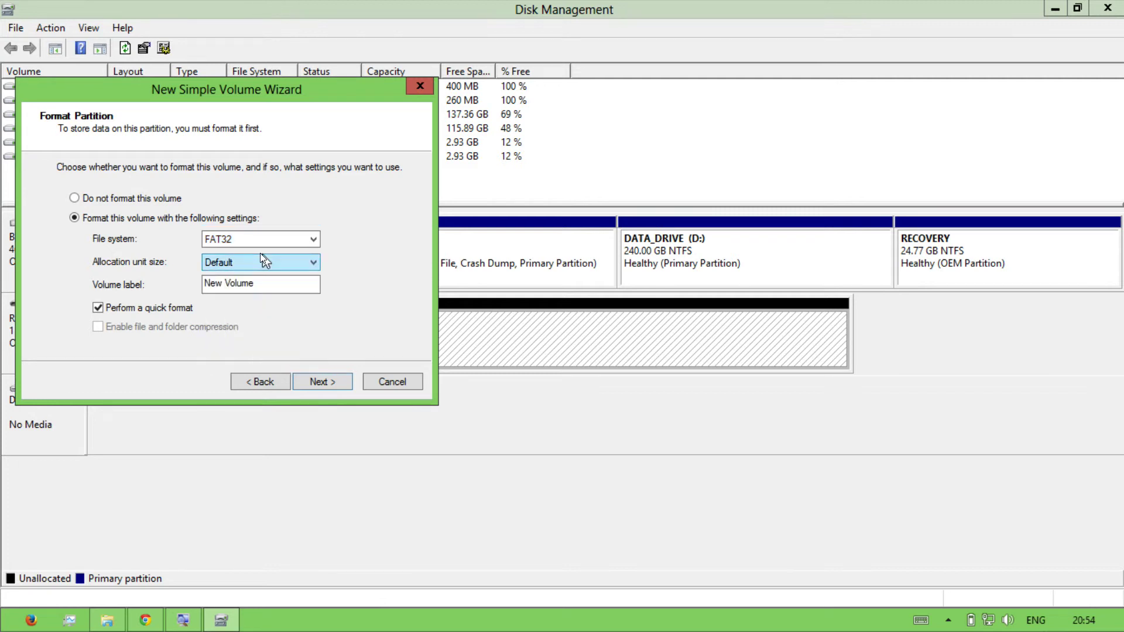
- Replace the default volume label with NEW ONE
{"action": "left_click", "coordinate": [271, 282]}
{"action": "left_click_drag", "start_coordinate": [289, 283], "coordinate": [199, 299]}
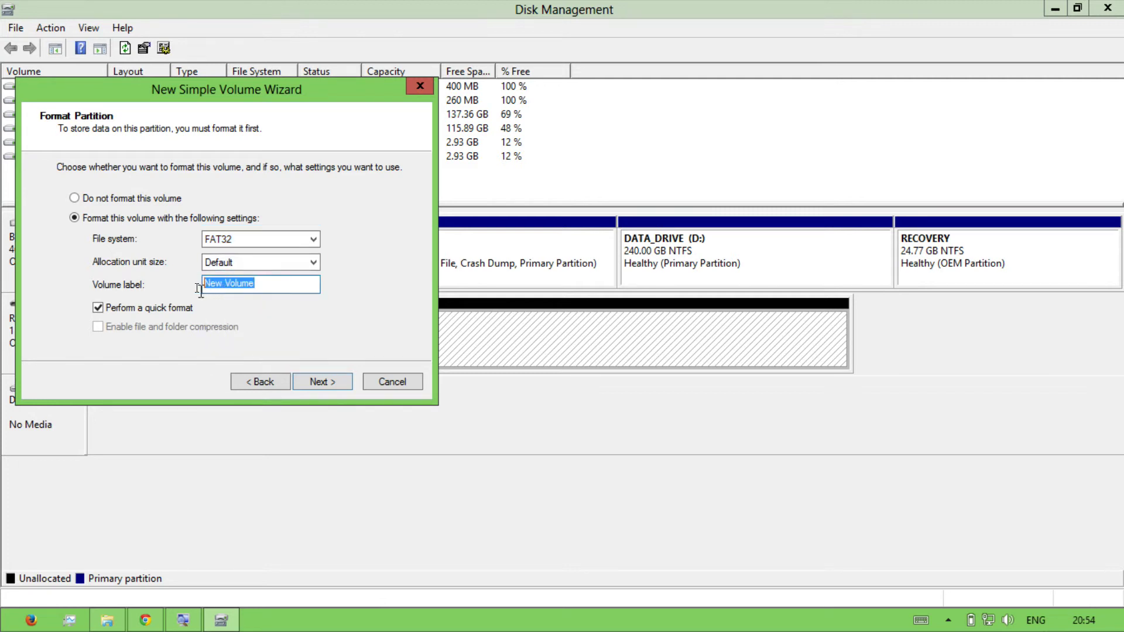
{"action": "type", "text": "PC"}
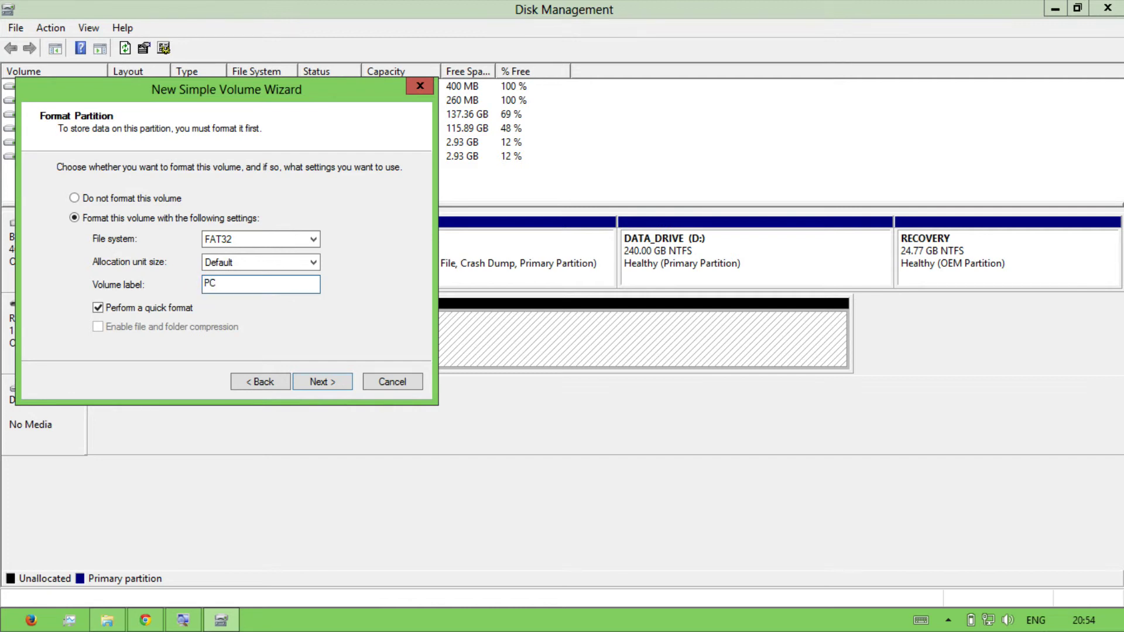
{"action": "key", "text": "BackSpace"}
{"action": "type", "text": "cZone"}
{"action": "type", "text": "Reve"}
{"action": "key", "text": "BackSpace"}
{"action": "key", "text": "BackSpace"}
{"action": "key", "text": "BackSpace"}
{"action": "key", "text": "BackSpace"}
{"action": "type", "text": "."}
{"action": "double_click", "coordinate": [258, 291]}
{"action": "left_click", "coordinate": [257, 291]}
{"action": "key", "text": "BackSpace"}
{"action": "double_click", "coordinate": [258, 290]}
{"action": "key", "text": "BackSpace"}
{"action": "type", "text": "NEW "}
{"action": "type", "text": "ONE"}
- Finish the New Simple Volume Wizard and dismiss the removable-drive notification
{"action": "left_click", "coordinate": [318, 380]}
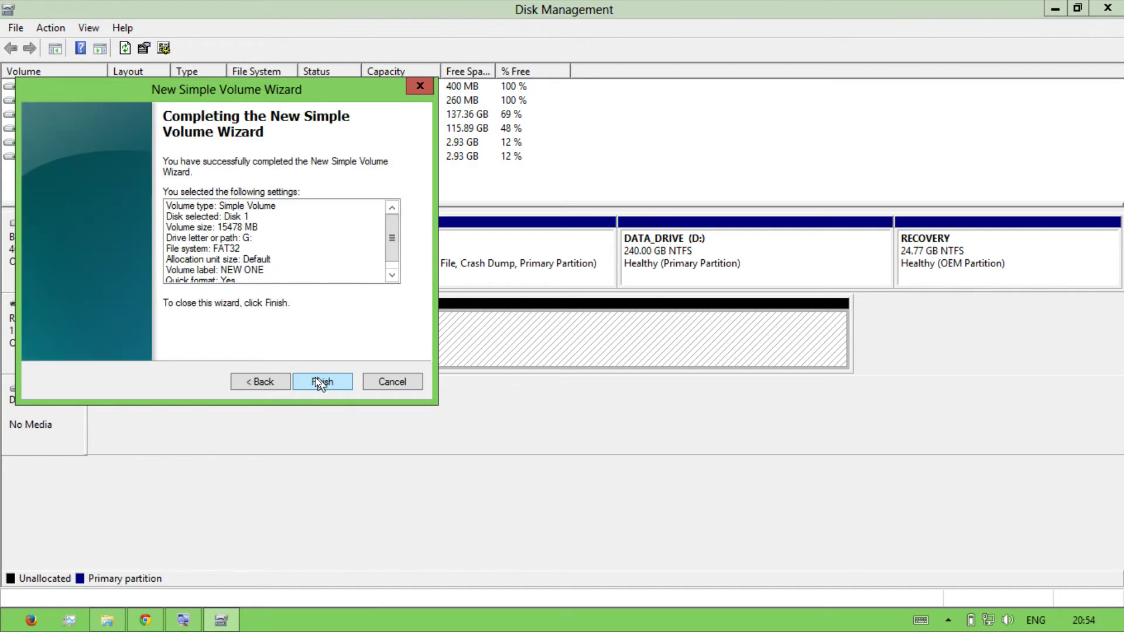
{"action": "left_click", "coordinate": [316, 377]}
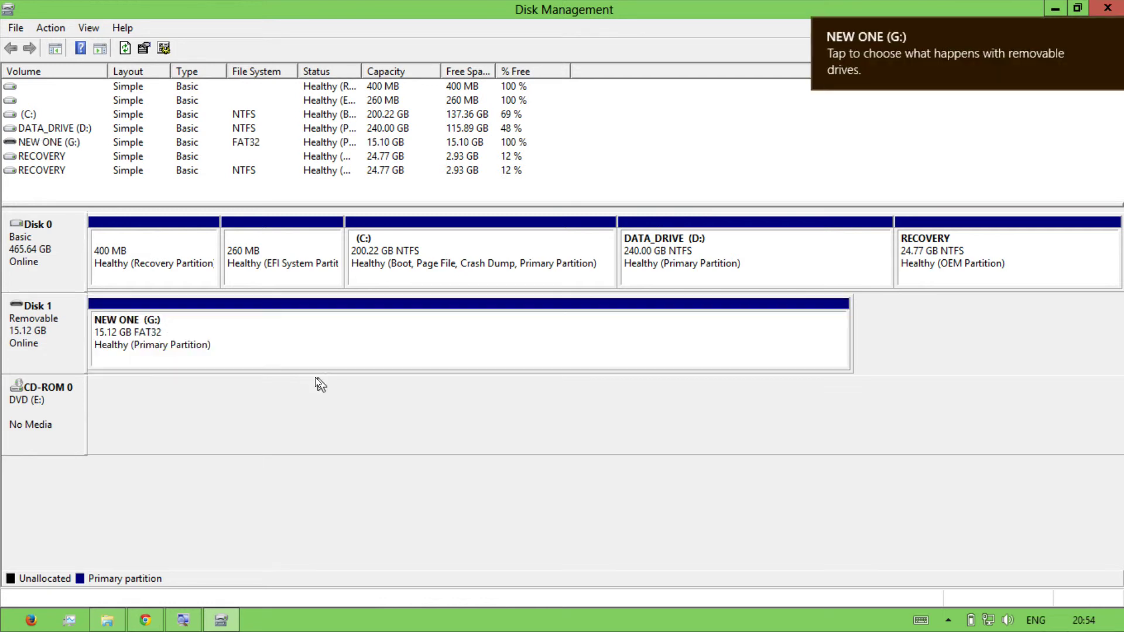
{"action": "left_click", "coordinate": [1115, 29]}
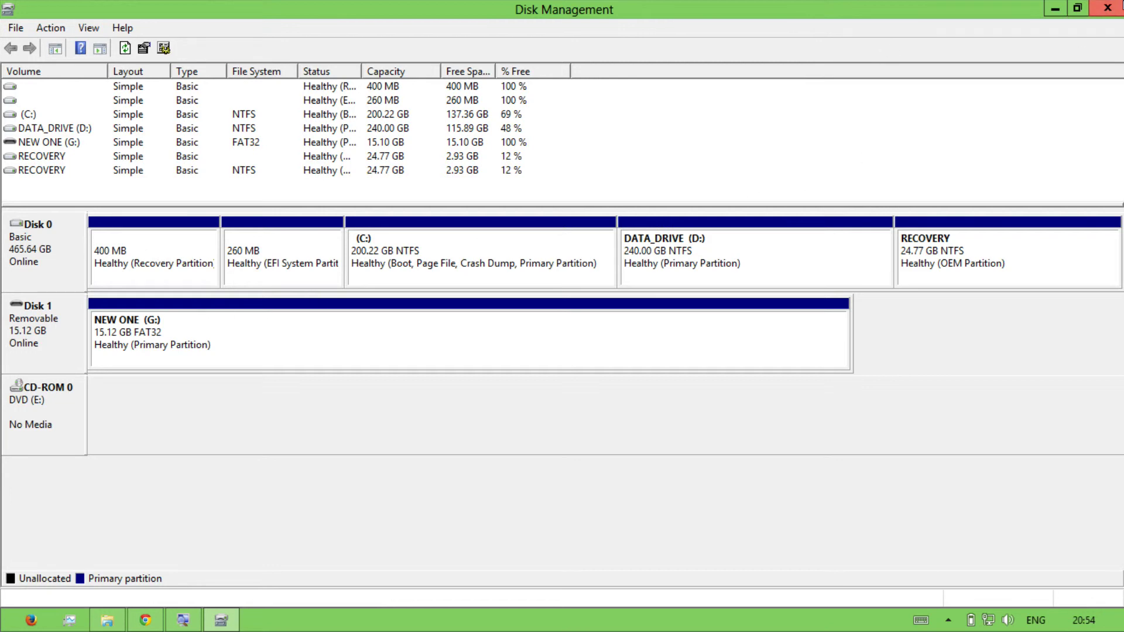
- In This PC, refresh the drives and confirm NEW ONE (G:) is empty with 15.0 GB free
{"action": "key", "text": "super+e"}
{"action": "right_click", "coordinate": [539, 223]}
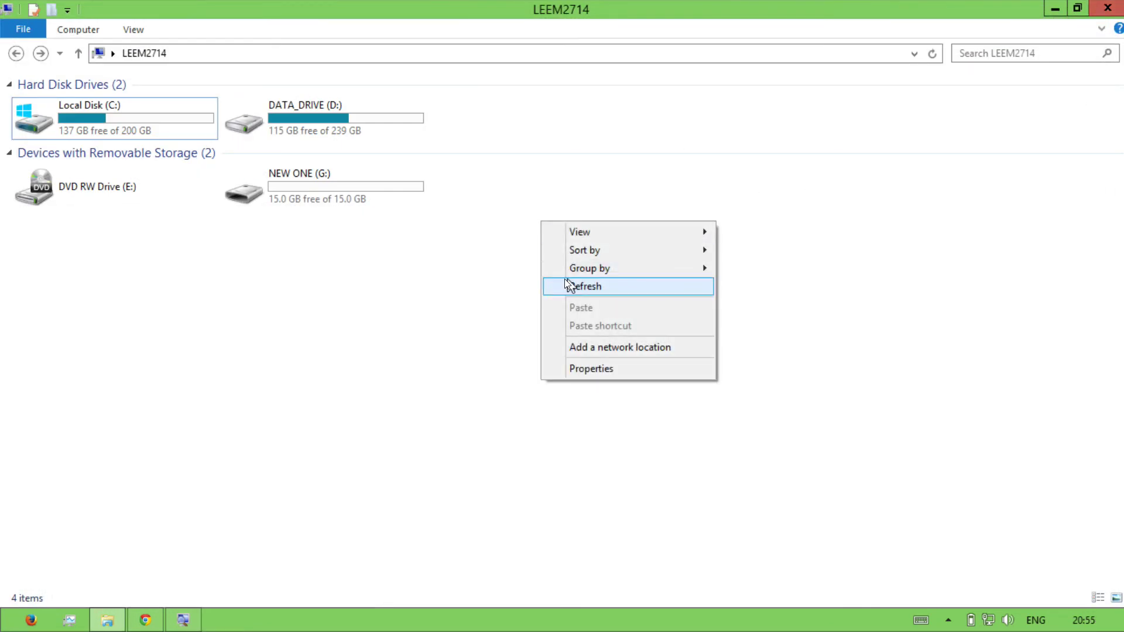
{"action": "left_click", "coordinate": [564, 278]}
{"action": "double_click", "coordinate": [294, 180]}
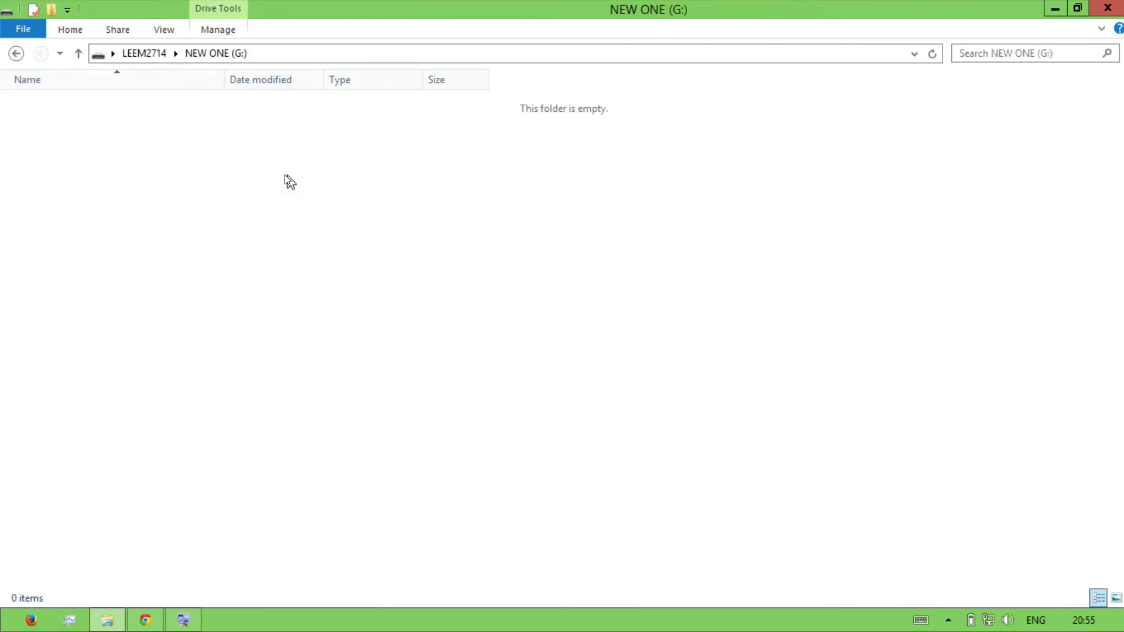
{"action": "key", "text": "BackSpace"}
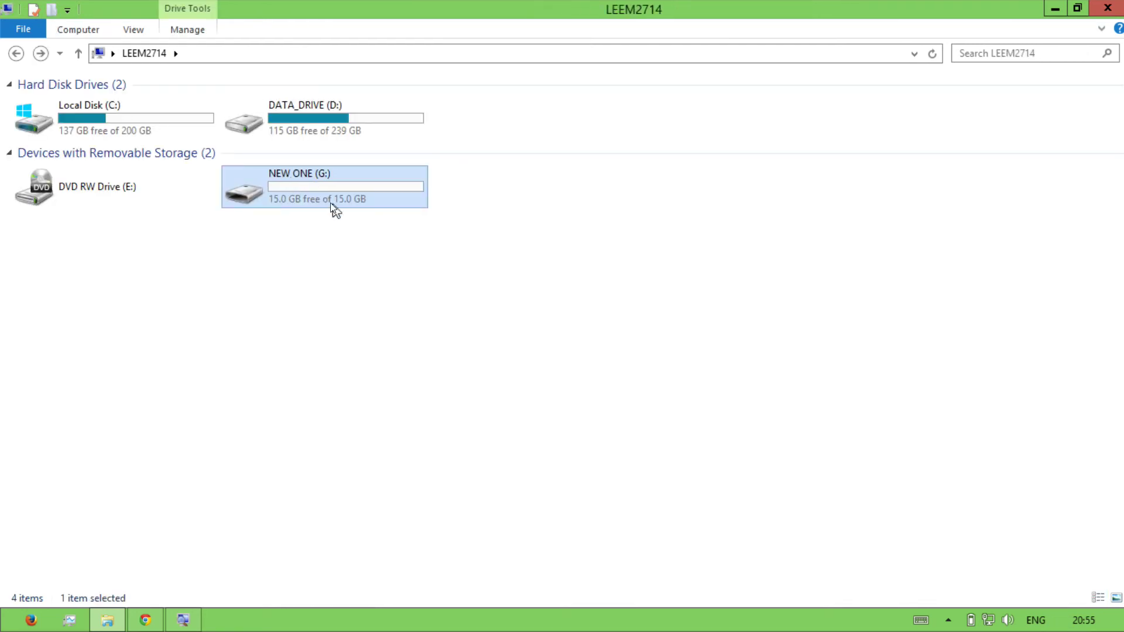
- Select NEW ONE (G:) and refresh the drive list twice more
{"action": "left_click", "coordinate": [351, 254]}
{"action": "left_click", "coordinate": [307, 211]}
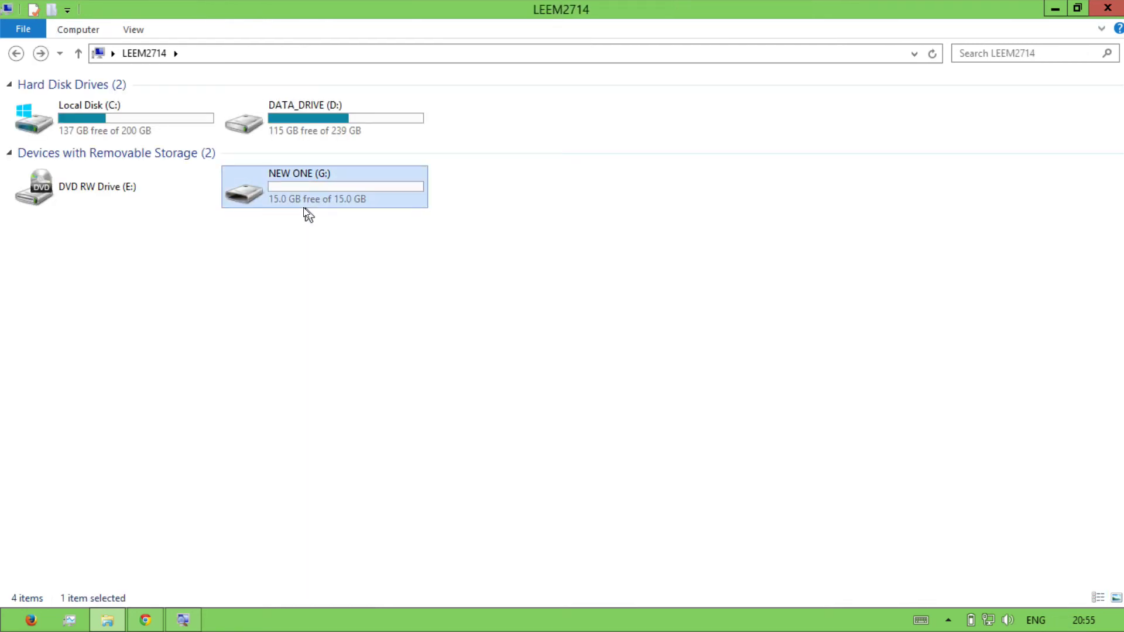
{"action": "right_click", "coordinate": [296, 231]}
{"action": "left_click", "coordinate": [312, 296]}
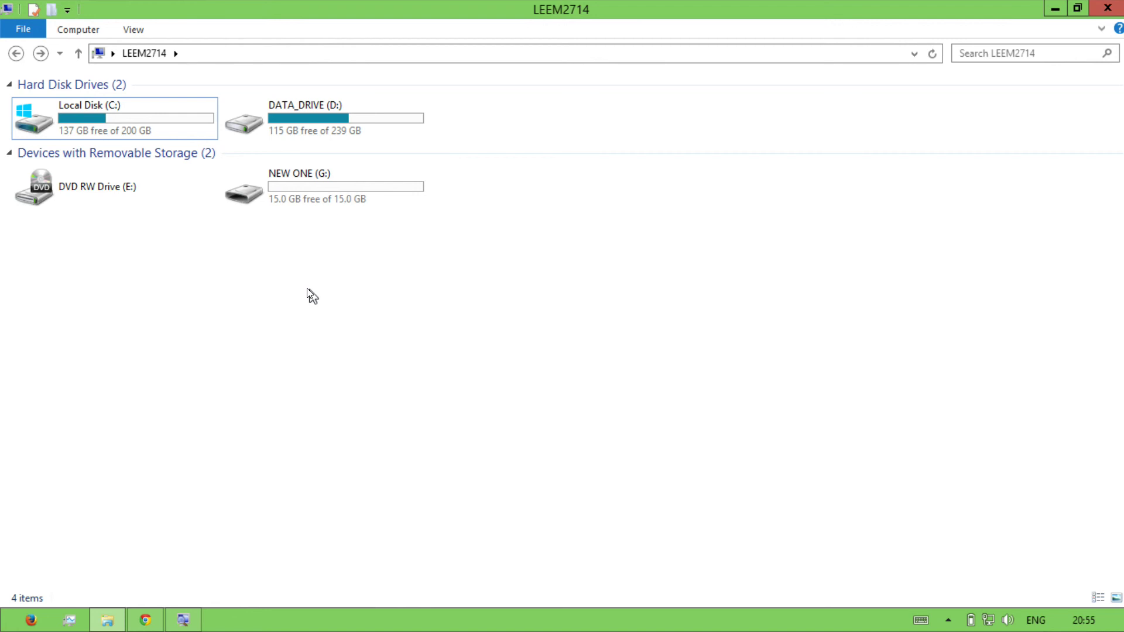
{"action": "right_click", "coordinate": [308, 295]}
{"action": "left_click", "coordinate": [328, 355]}
- Bring the PCZONE REVELED YouTube channel to the front and toggle the account menu
{"action": "left_click", "coordinate": [155, 619]}
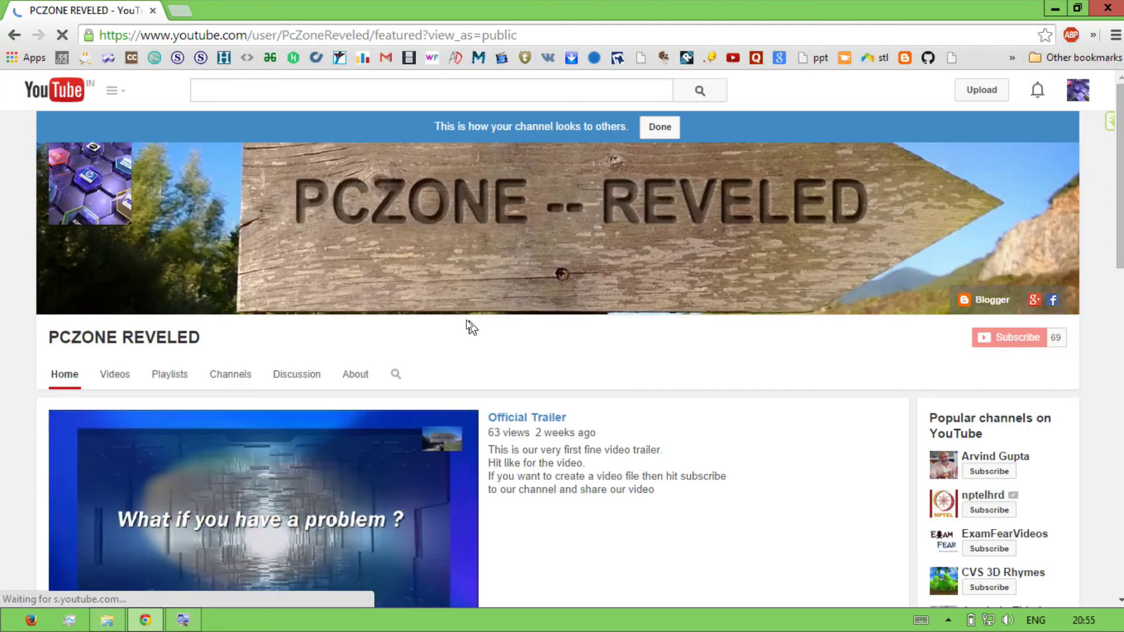
{"action": "scroll", "coordinate": [685, 356], "scroll_direction": "down", "scroll_amount": 1}
{"action": "scroll", "coordinate": [682, 356], "scroll_direction": "up", "scroll_amount": 1}
{"action": "left_click", "coordinate": [1077, 93]}
{"action": "left_click", "coordinate": [1078, 92]}
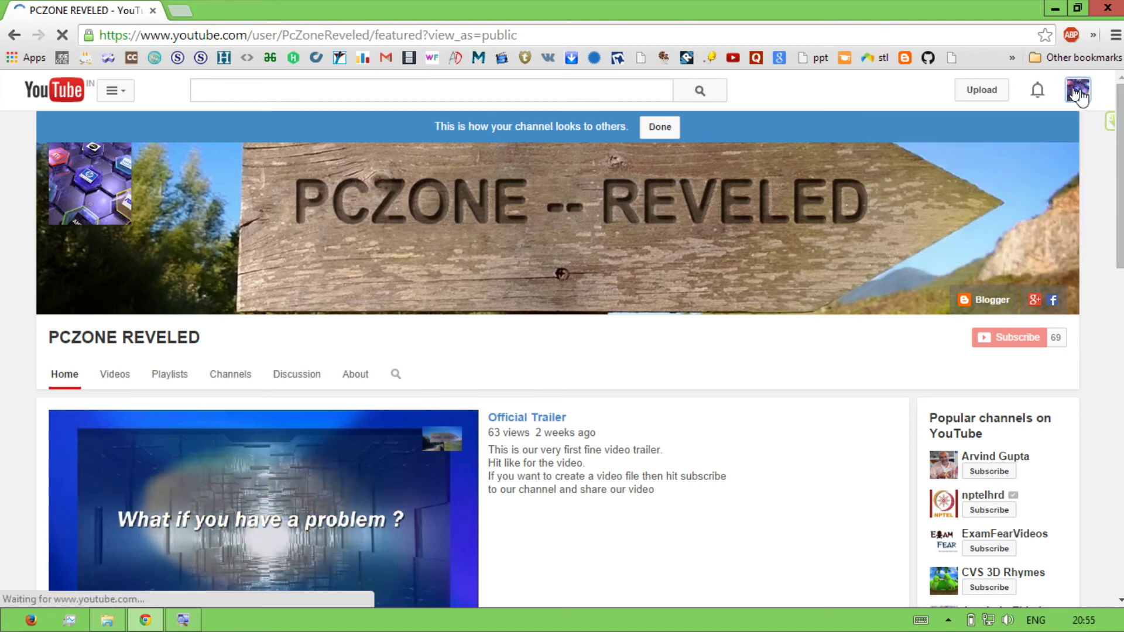